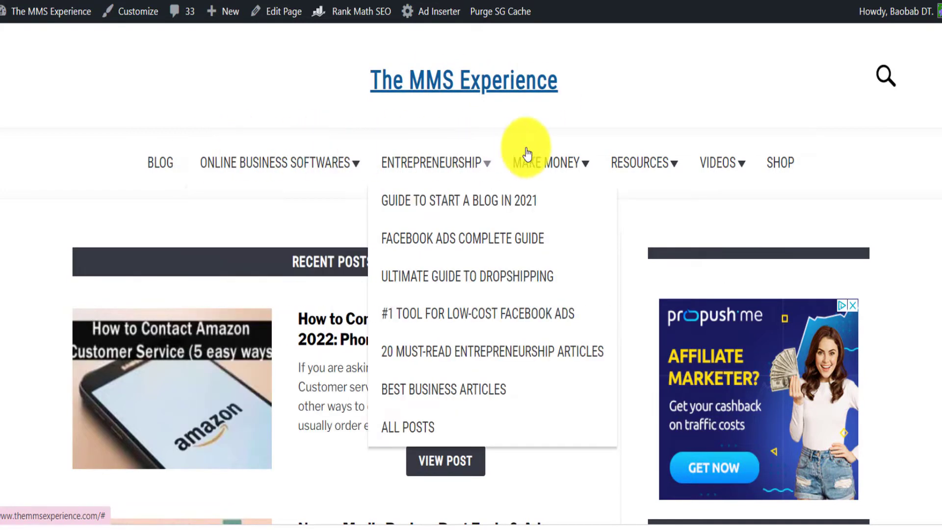
Review the live site's navigation menus and the LCP value in its GTmetrix performance report.
{"action": "mouse_move", "coordinate": [335, 172]}
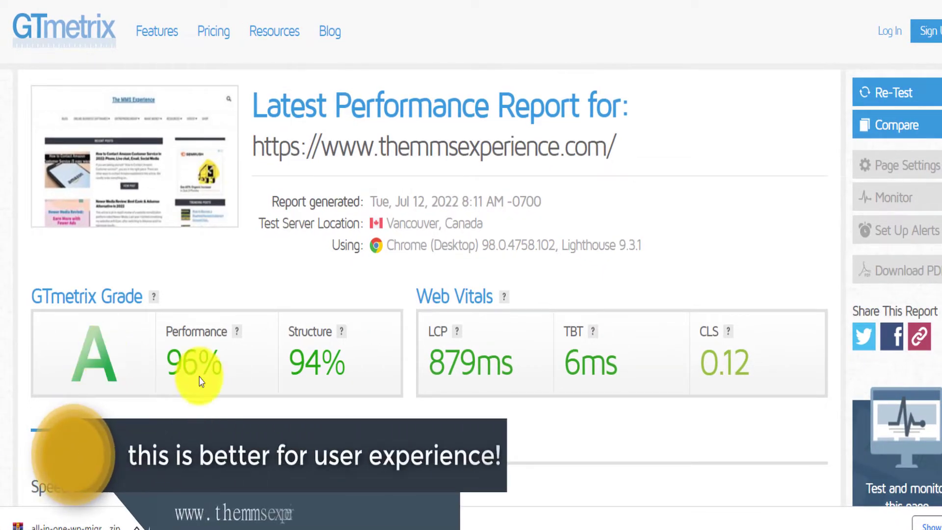
{"action": "left_click_drag", "start_coordinate": [521, 372], "coordinate": [443, 363]}
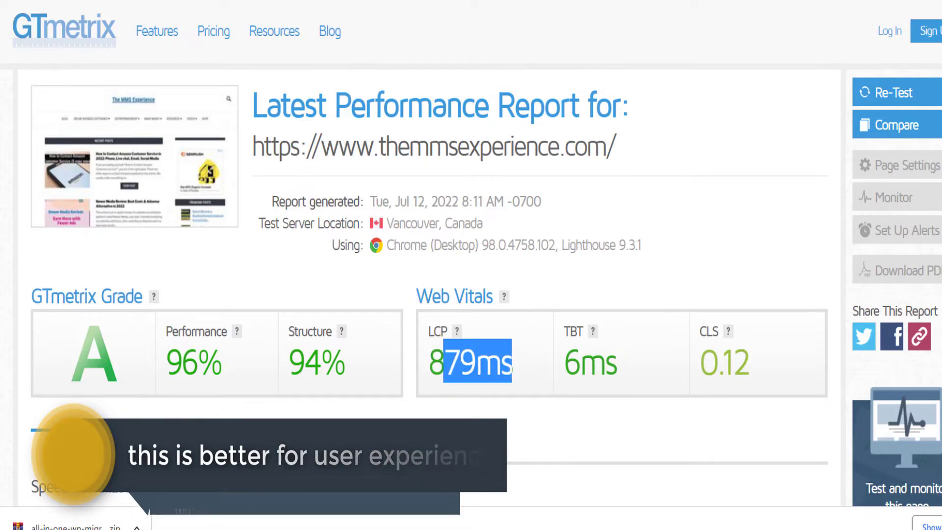
Switch to SiteGround's website list and open subdomain management in Site Tools for baospace.com.
{"action": "left_click", "coordinate": [289, 1]}
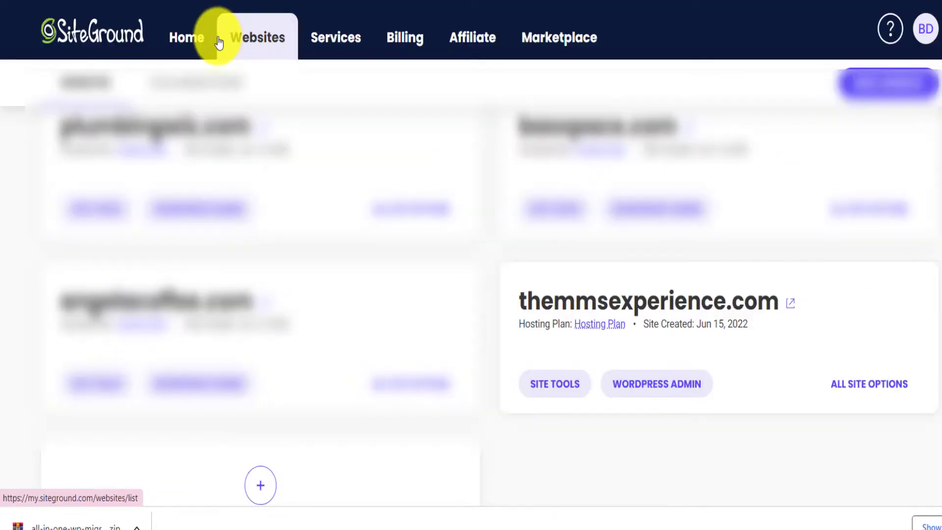
{"action": "left_click", "coordinate": [248, 40]}
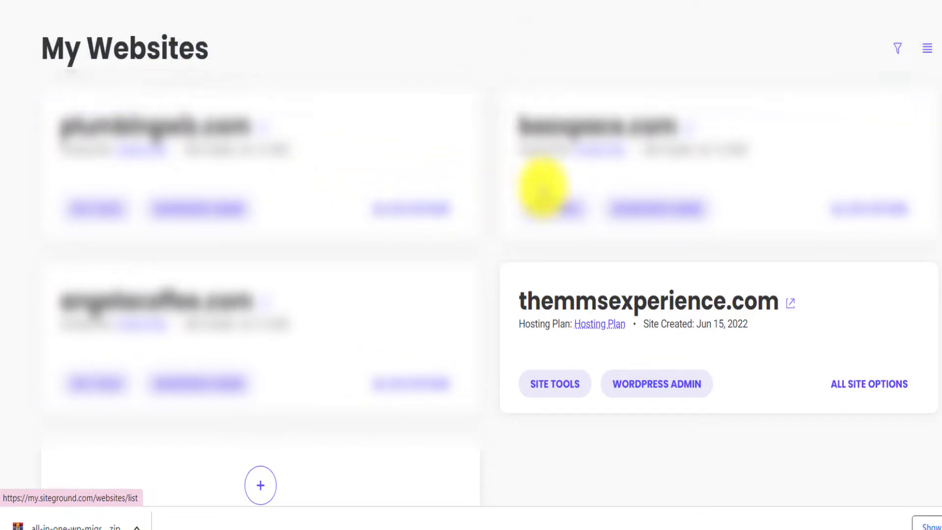
{"action": "left_click", "coordinate": [572, 210]}
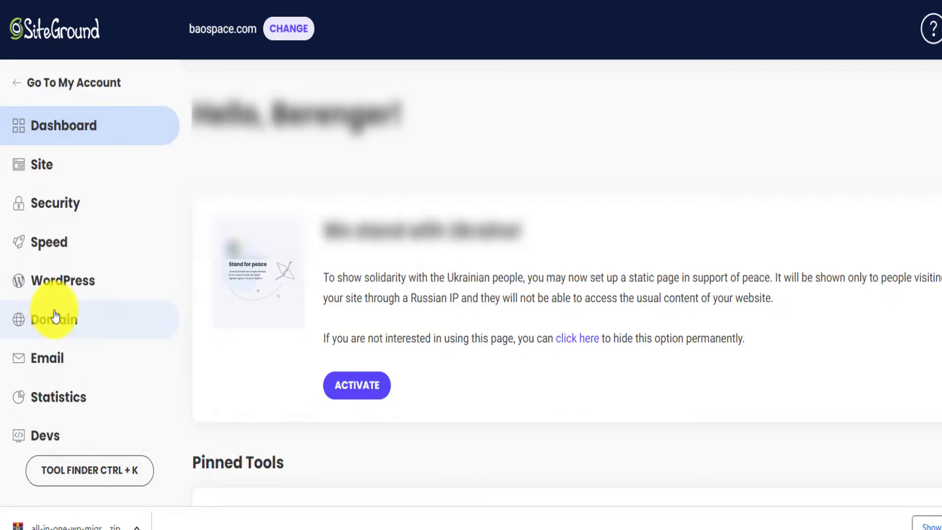
{"action": "left_click", "coordinate": [55, 316]}
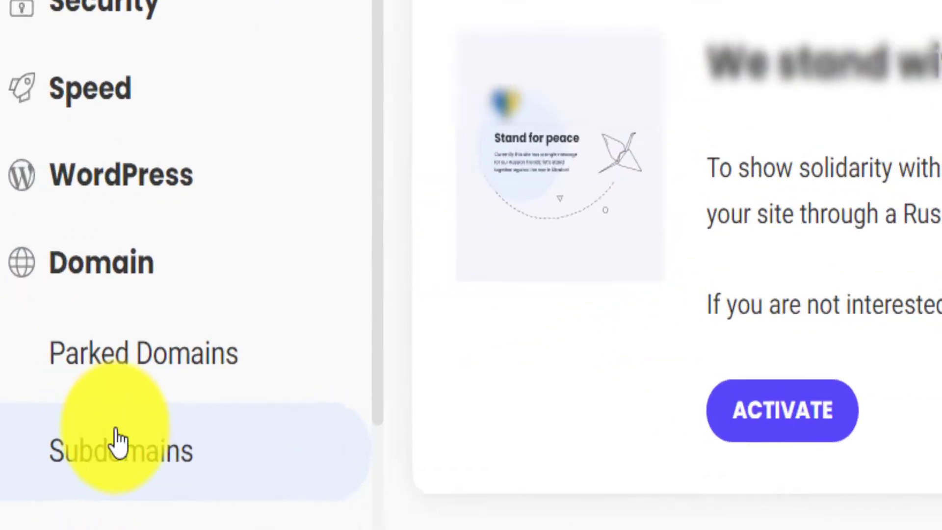
{"action": "left_click", "coordinate": [62, 399]}
Open the admin panel of the newly installed WordPress site on the baospace.com subdomain and proceed to its dashboard.
{"action": "left_click", "coordinate": [608, 326]}
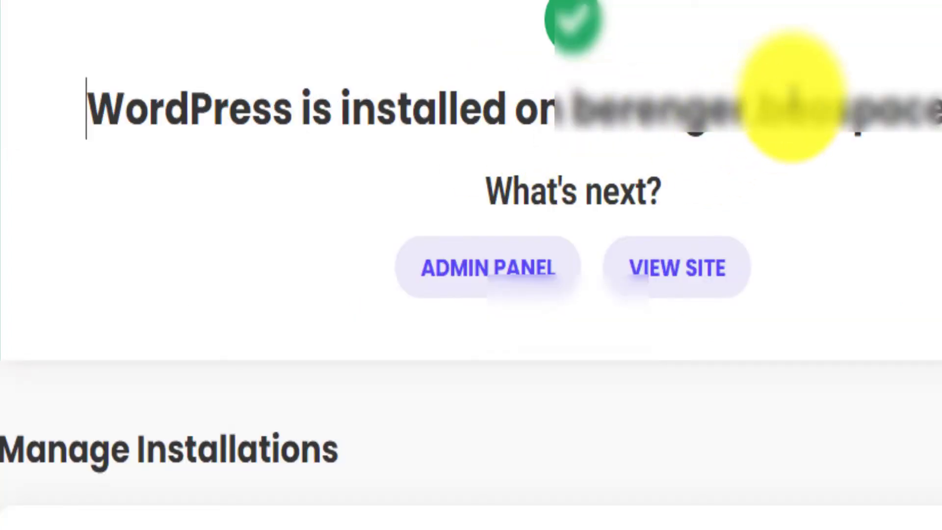
{"action": "left_click", "coordinate": [433, 285]}
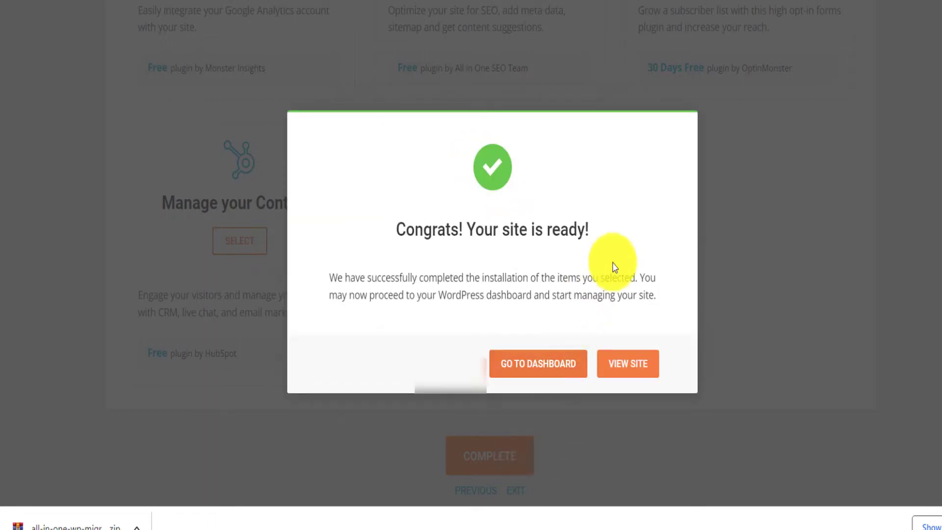
{"action": "left_click", "coordinate": [552, 372]}
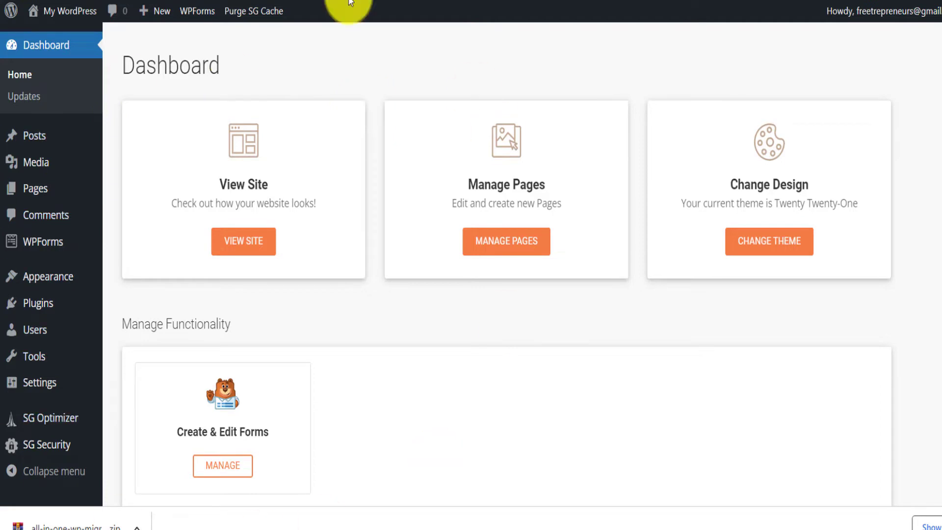
Open the new WordPress site's front page in a new tab and look through its default content.
{"action": "mouse_move", "coordinate": [69, 14]}
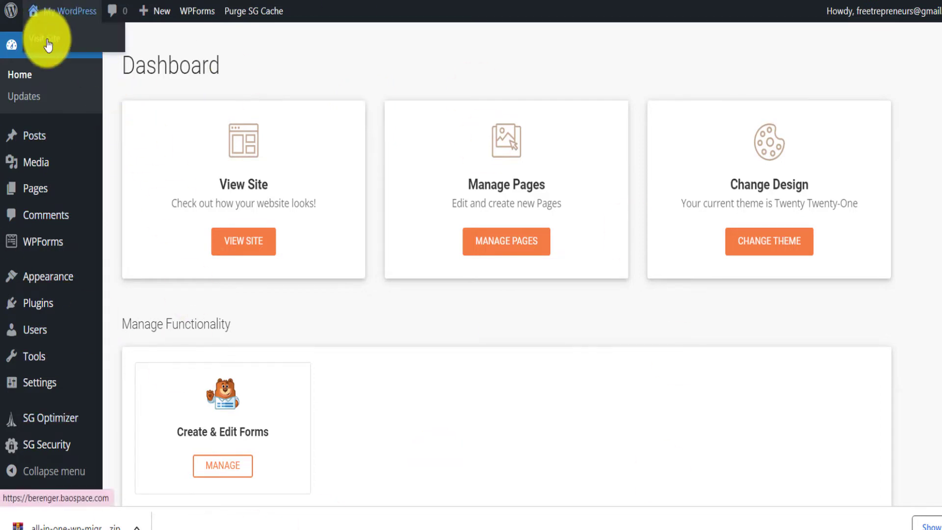
{"action": "right_click", "coordinate": [49, 39]}
{"action": "left_click", "coordinate": [72, 55]}
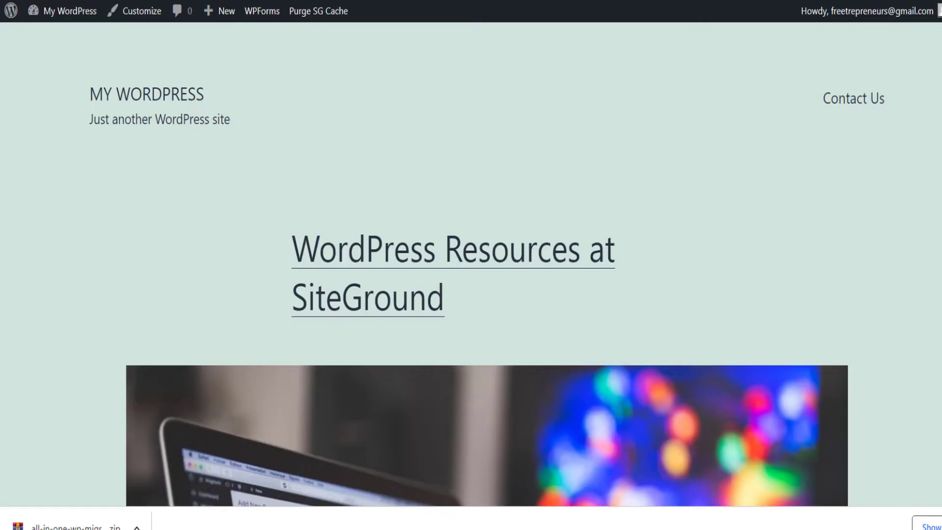
{"action": "scroll", "coordinate": [335, 185], "scroll_direction": "down", "scroll_amount": 20}
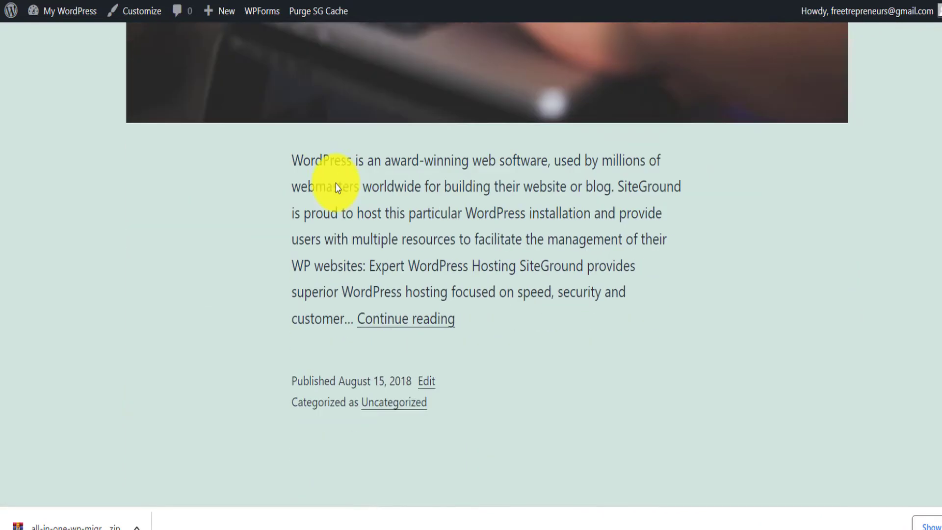
{"action": "scroll", "coordinate": [335, 184], "scroll_direction": "up", "scroll_amount": 15}
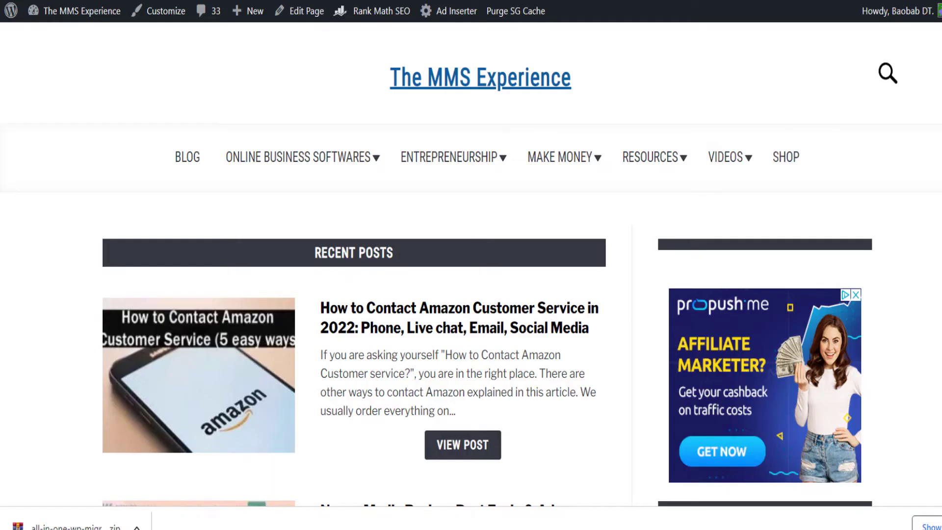
Open The MMS Experience site's WordPress admin and search for new plugins with the keyword "all in one wp".
{"action": "mouse_move", "coordinate": [12, 22]}
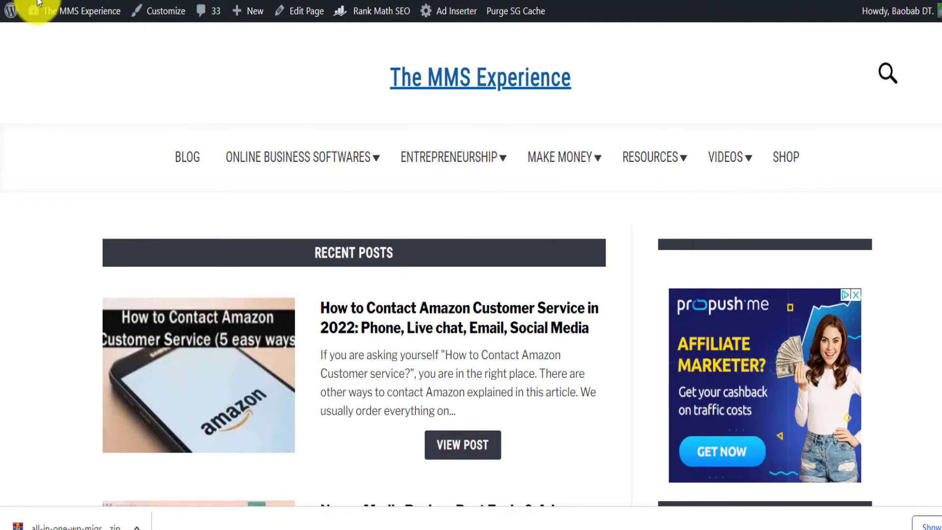
{"action": "left_click", "coordinate": [17, 20]}
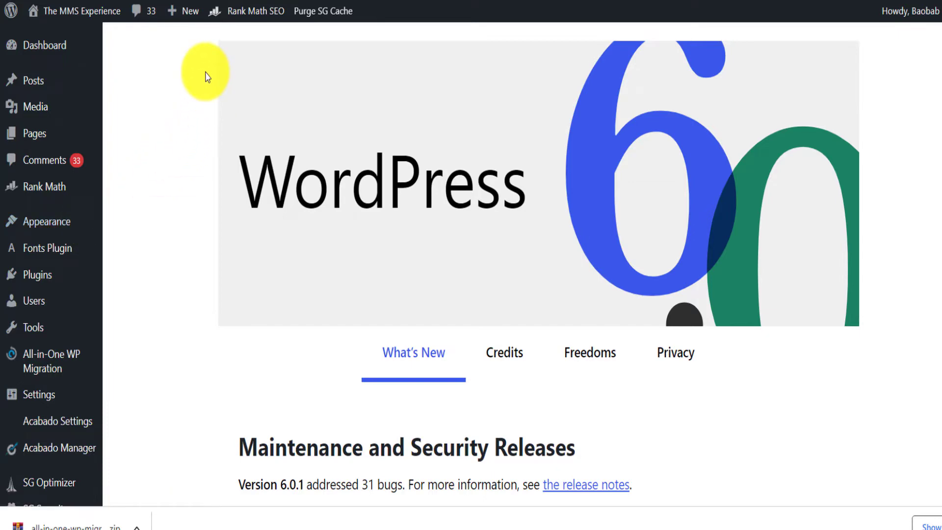
{"action": "mouse_move", "coordinate": [57, 271]}
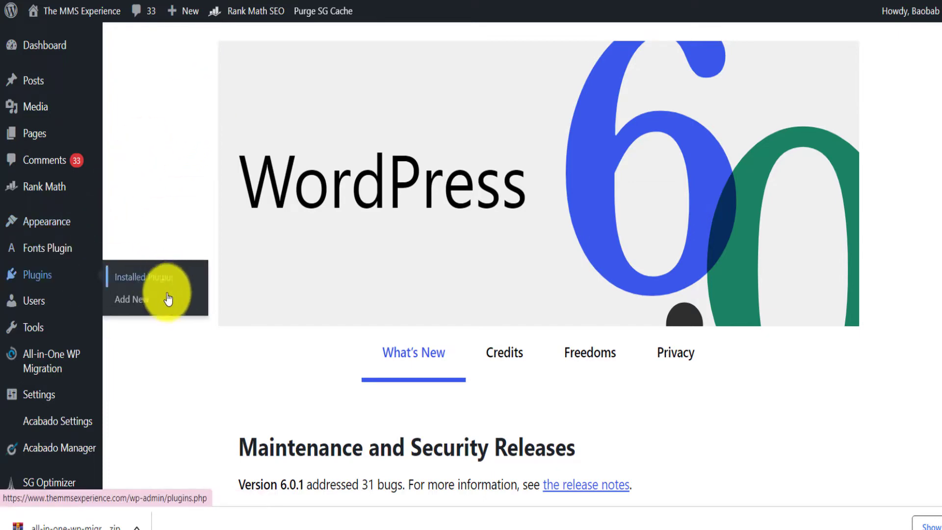
{"action": "left_click", "coordinate": [143, 300]}
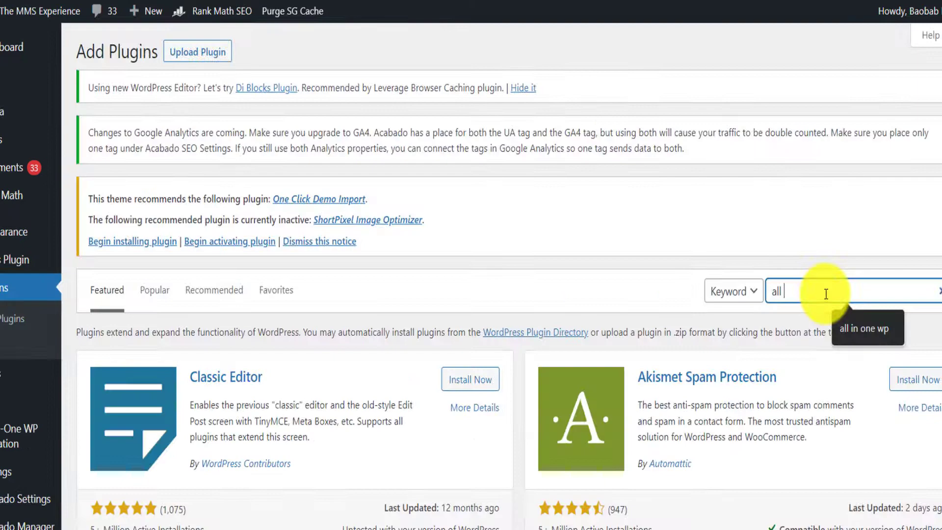
{"action": "type", "text": "in"}
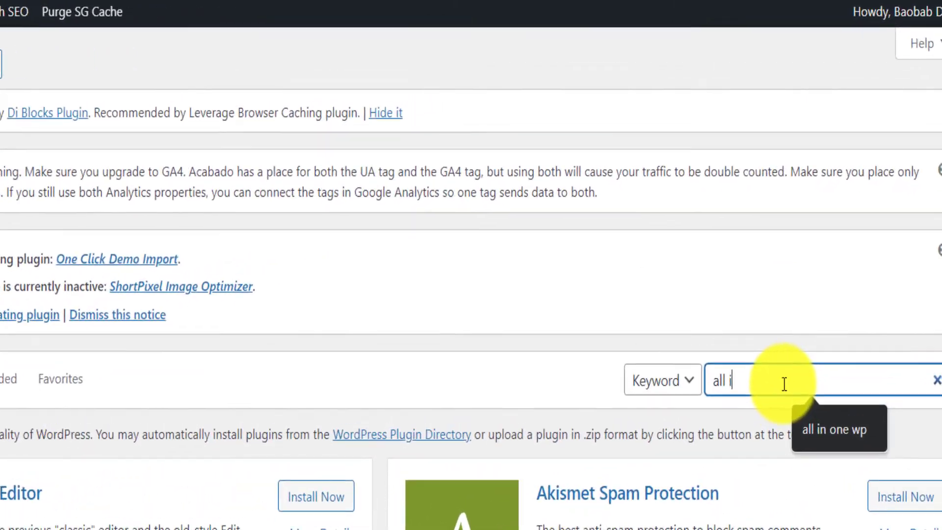
{"action": "type", "text": " one w"}
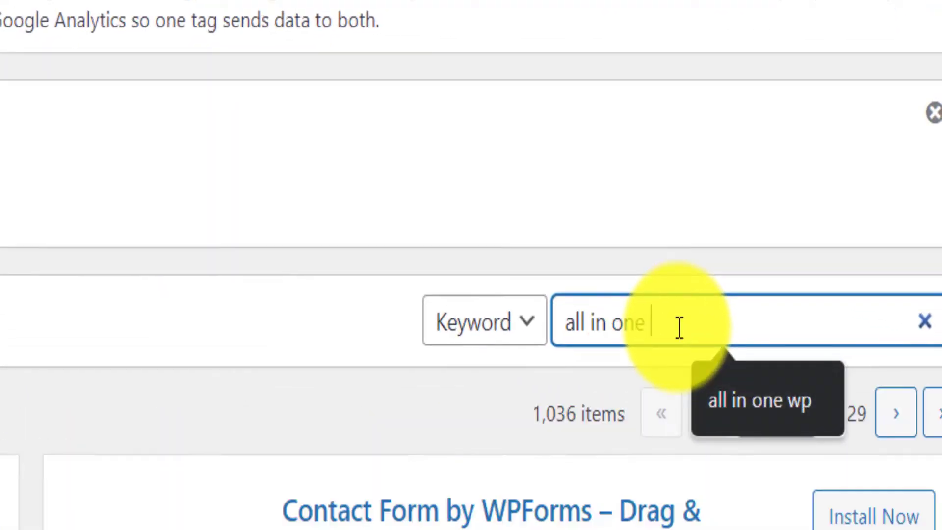
{"action": "type", "text": "p"}
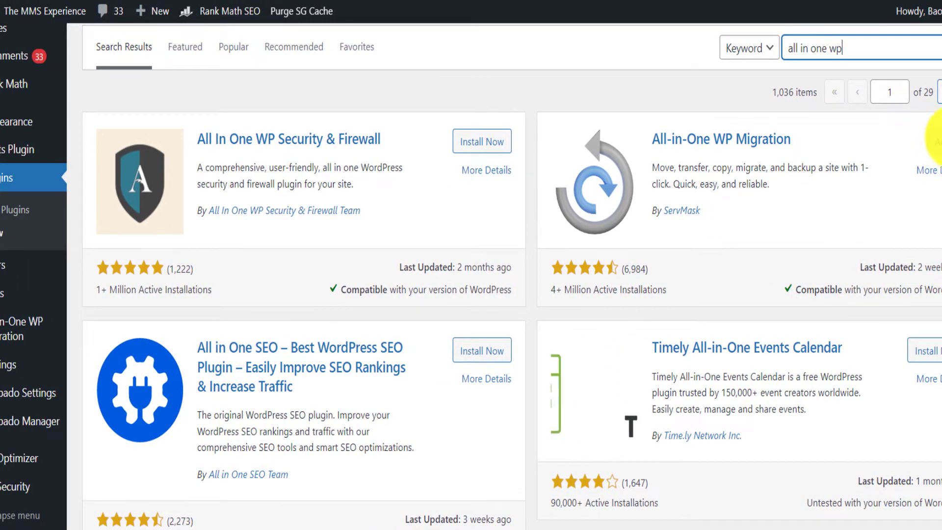
Open the All-in-One WP Migration export page and expand the advanced export options.
{"action": "mouse_move", "coordinate": [5, 327]}
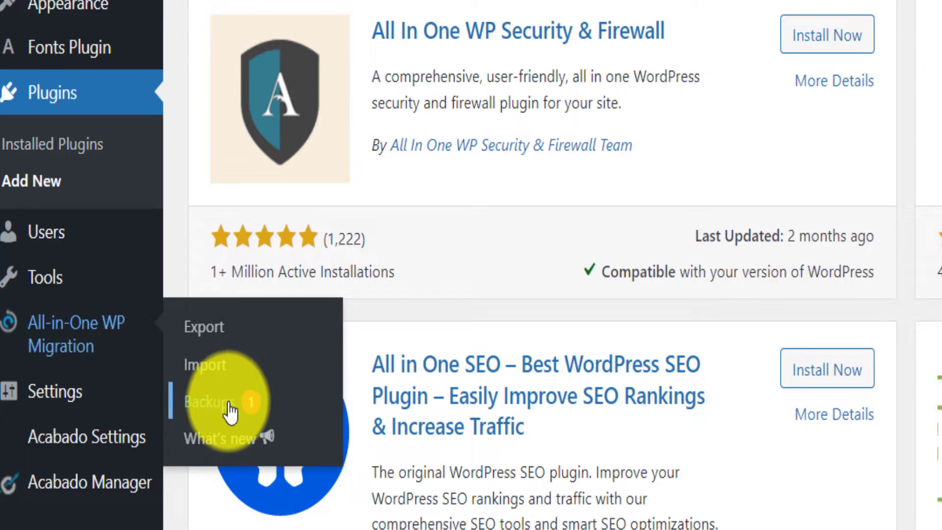
{"action": "left_click", "coordinate": [214, 337]}
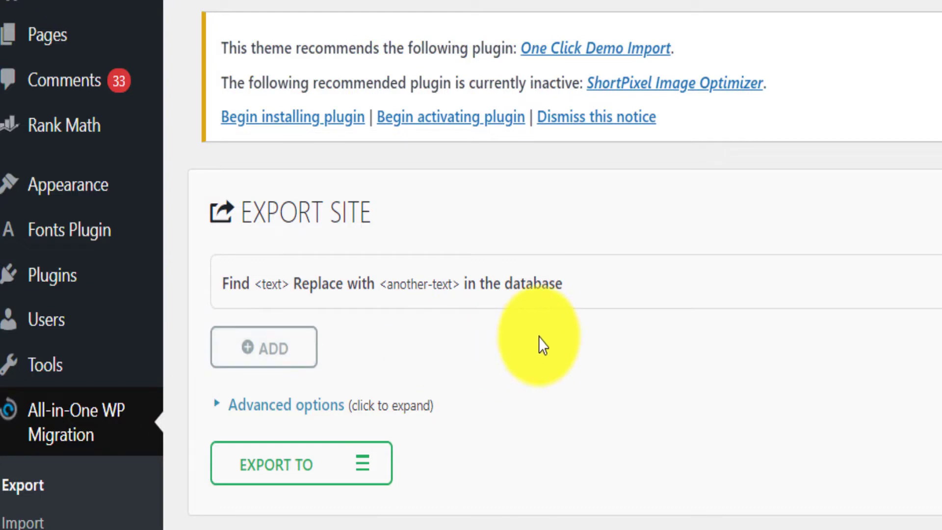
{"action": "left_click", "coordinate": [219, 407]}
{"action": "scroll", "coordinate": [474, 224], "scroll_direction": "down", "scroll_amount": 5}
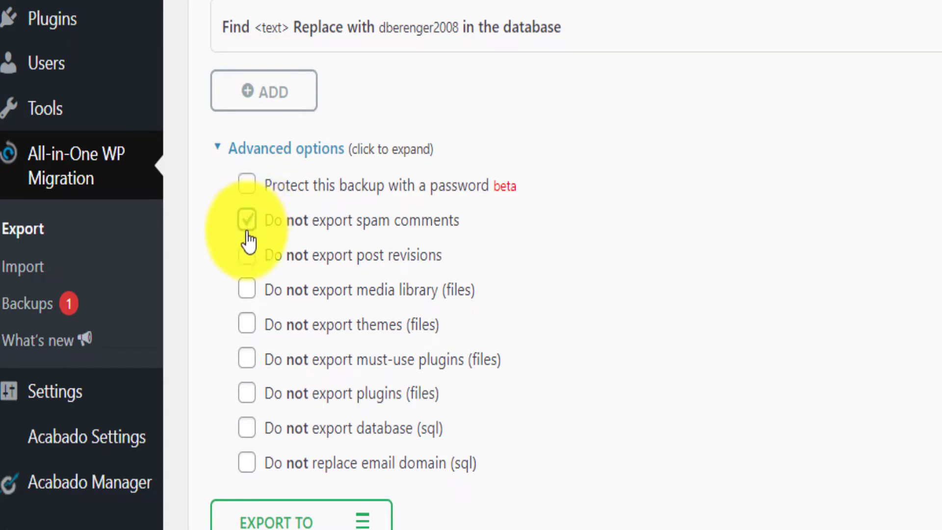
{"action": "left_click", "coordinate": [246, 289]}
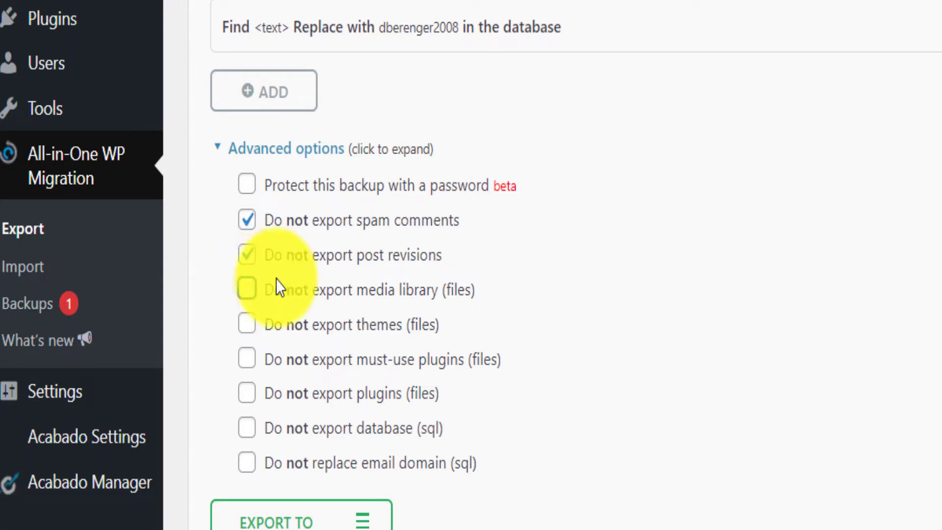
{"action": "left_click", "coordinate": [247, 255]}
{"action": "left_click", "coordinate": [247, 220]}
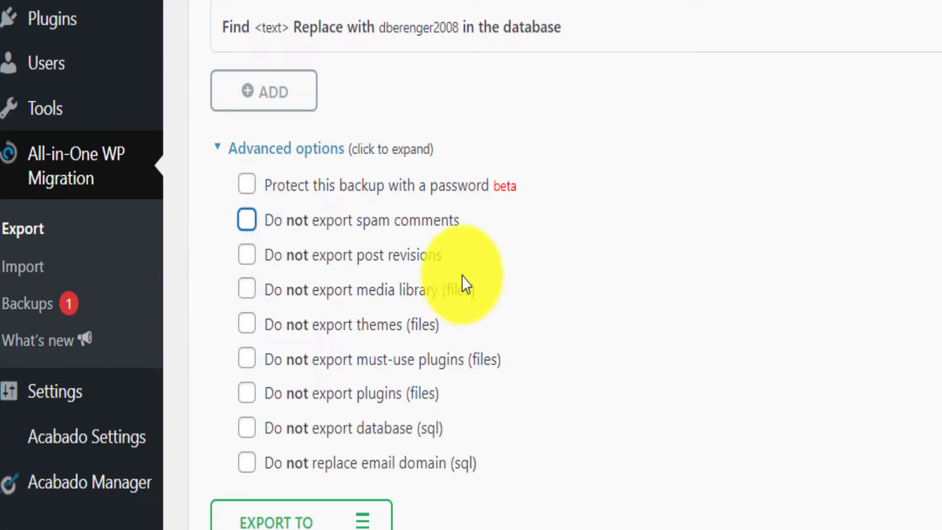
{"action": "left_click", "coordinate": [248, 149]}
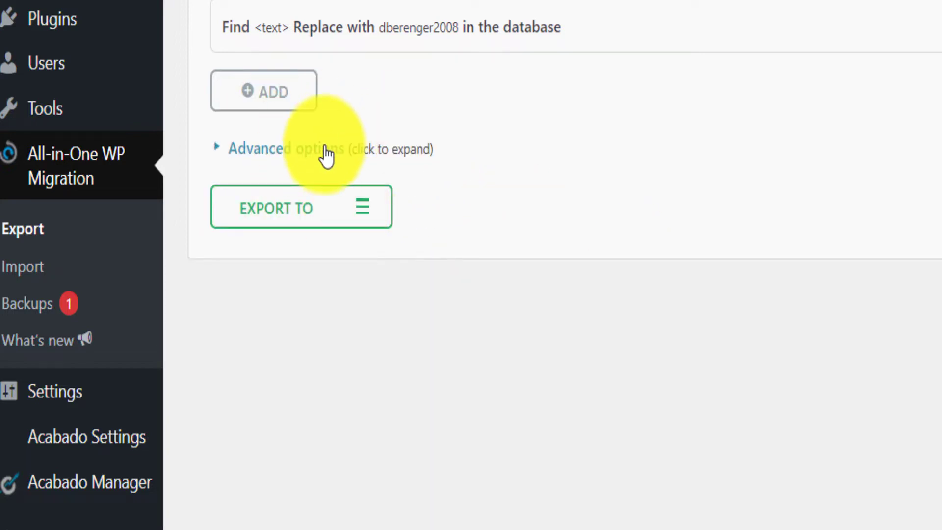
{"action": "left_click", "coordinate": [285, 161]}
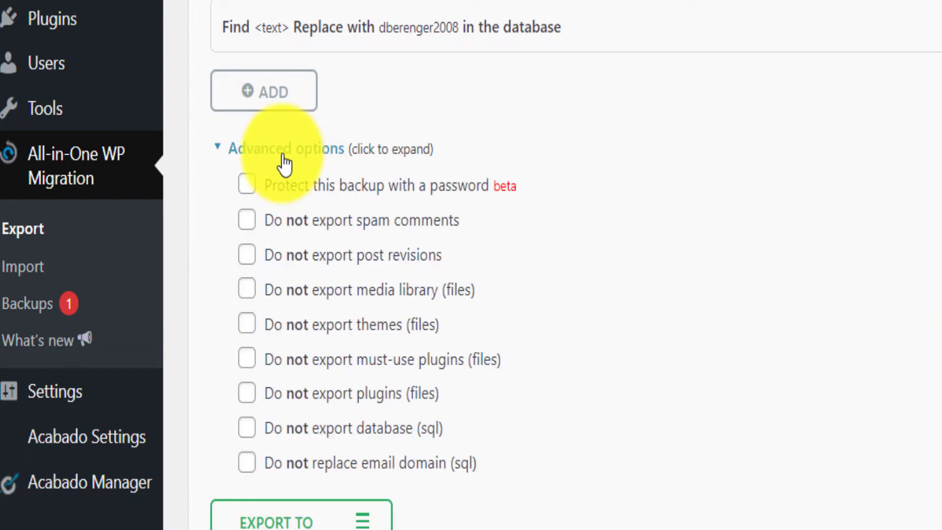
Export the site to a file without spam comments, post revisions and media library files, and download the resulting backup.
{"action": "left_click", "coordinate": [247, 289]}
{"action": "left_click", "coordinate": [247, 258]}
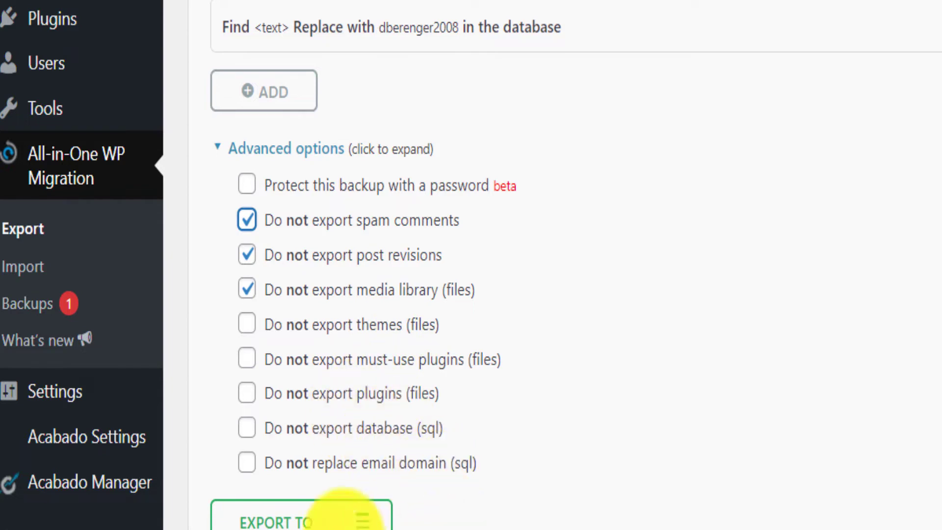
{"action": "left_click", "coordinate": [323, 525]}
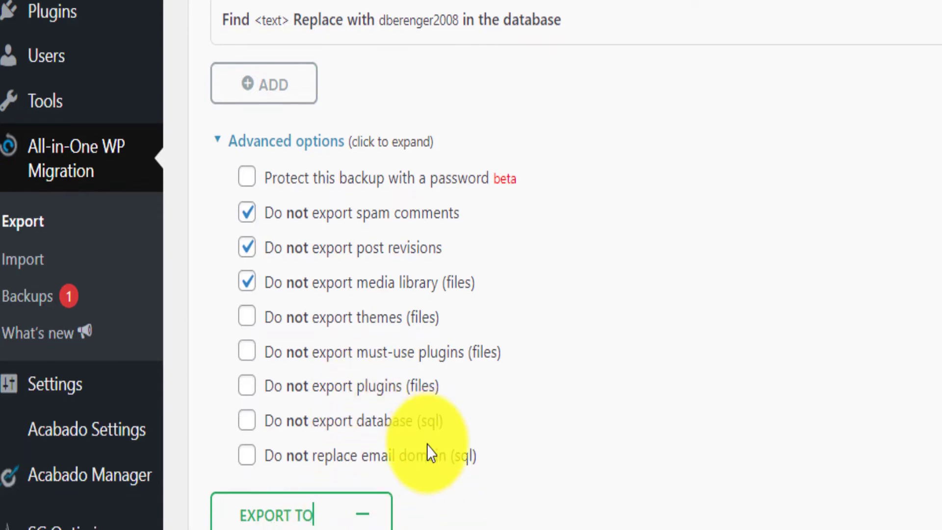
{"action": "scroll", "coordinate": [343, 392], "scroll_direction": "down", "scroll_amount": 5}
{"action": "left_click", "coordinate": [264, 307]}
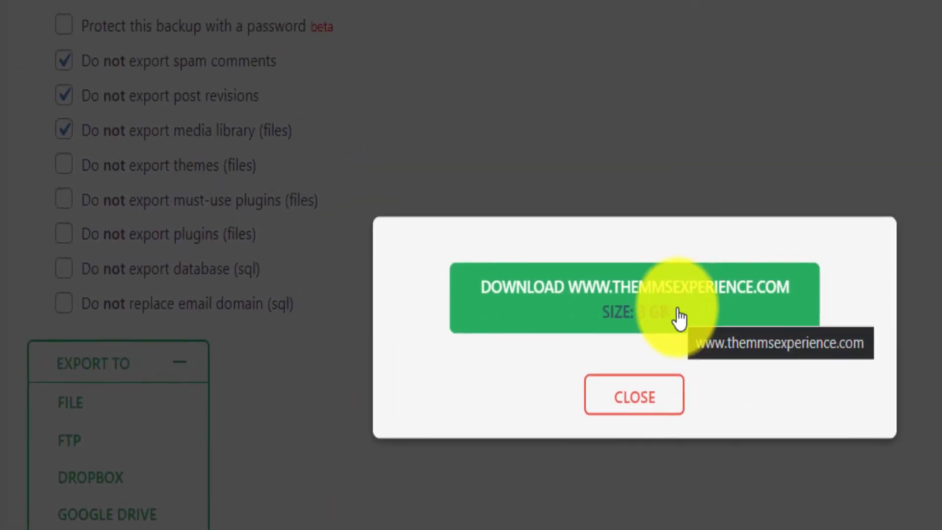
{"action": "left_click", "coordinate": [678, 319]}
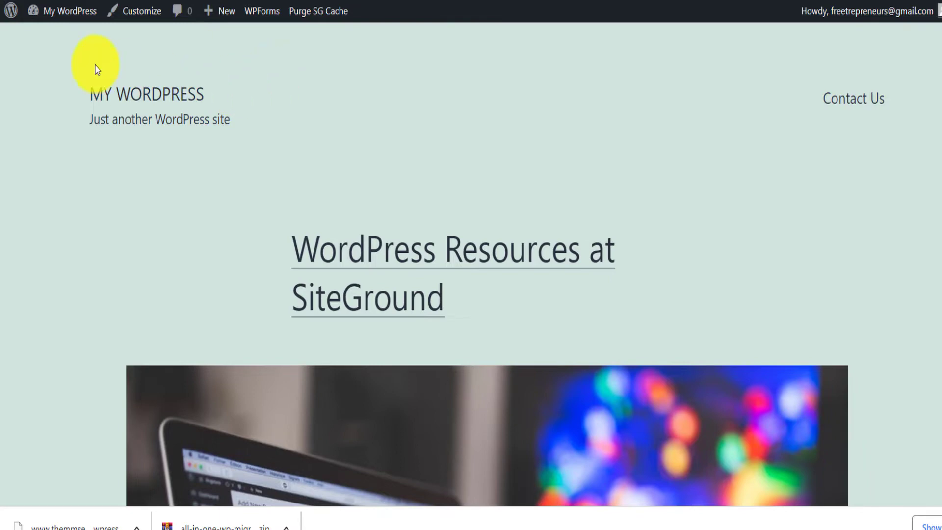
Open the new site's WordPress admin and search its Add Plugins page for "all in one wp".
{"action": "left_click", "coordinate": [12, 14]}
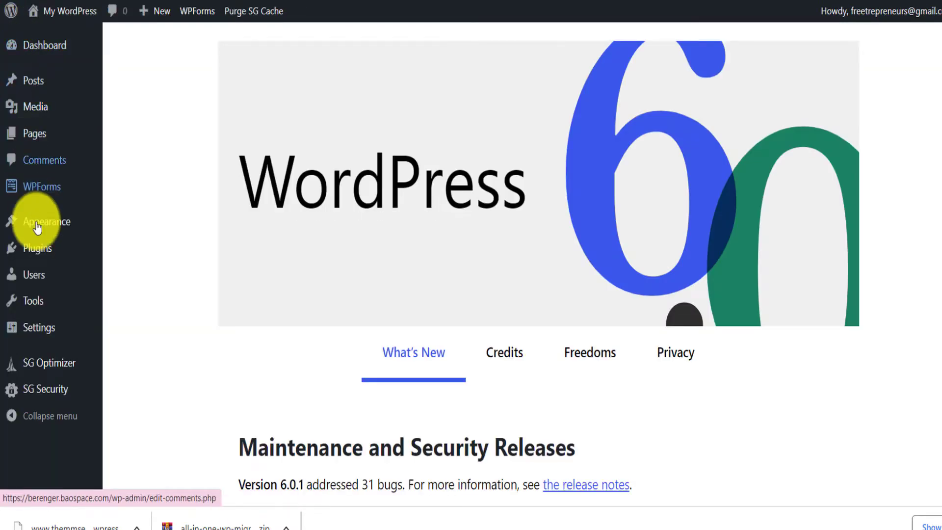
{"action": "mouse_move", "coordinate": [38, 247]}
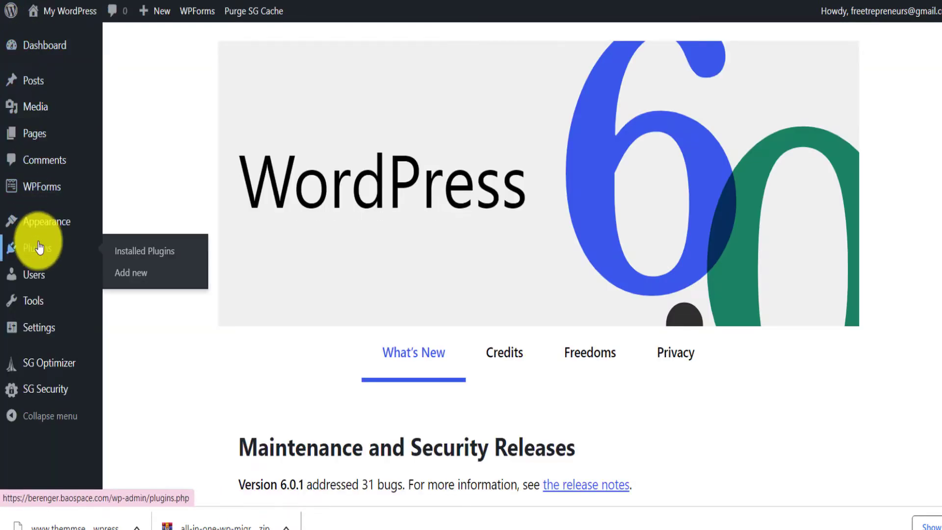
{"action": "left_click", "coordinate": [129, 272]}
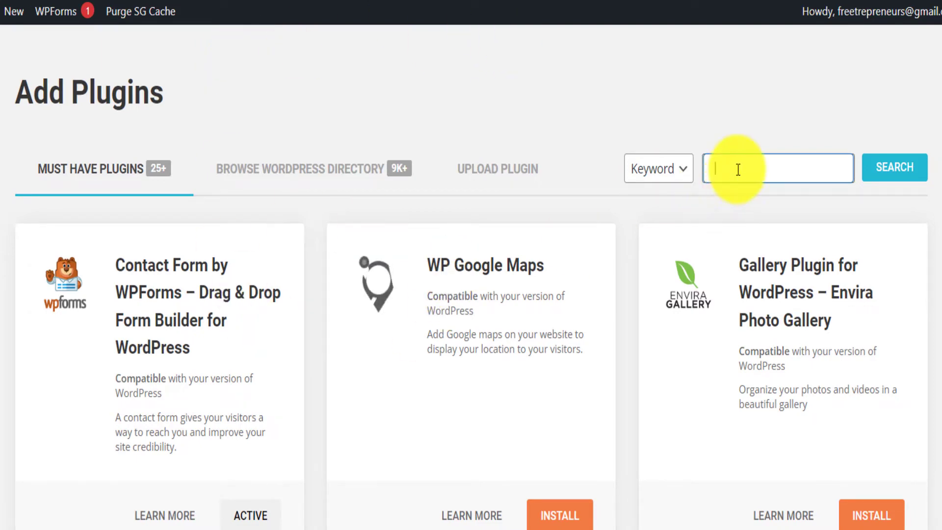
{"action": "type", "text": "all in one wp"}
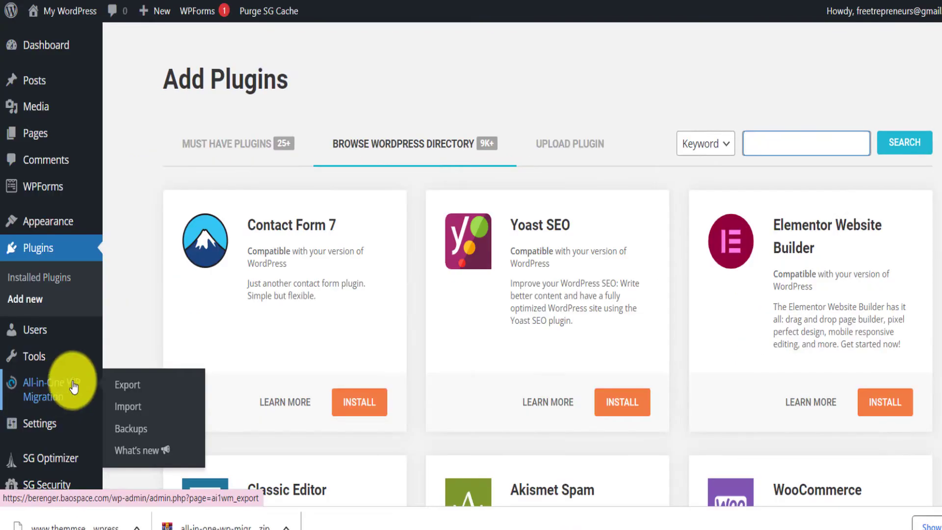
Open the All-in-One WP Migration import page on the new site and check the maximum upload file size.
{"action": "left_click", "coordinate": [141, 416]}
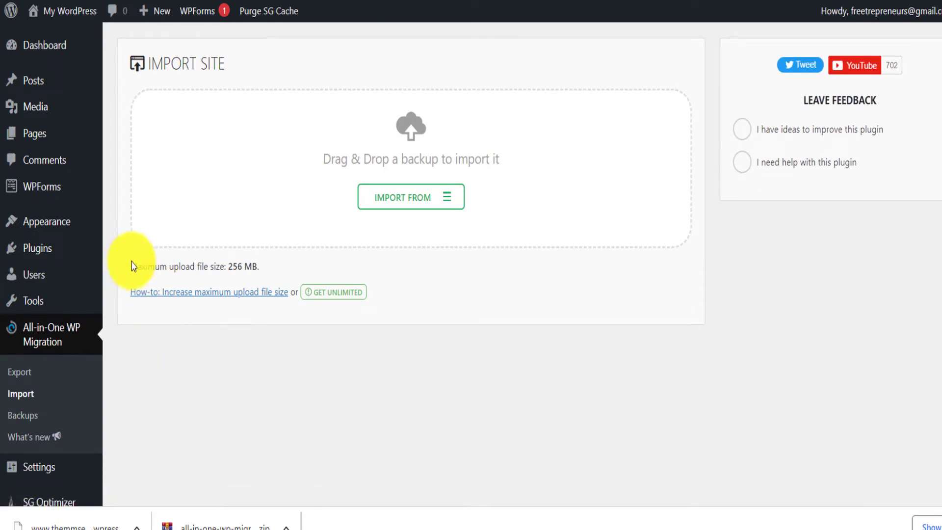
{"action": "left_click_drag", "start_coordinate": [131, 263], "coordinate": [258, 266]}
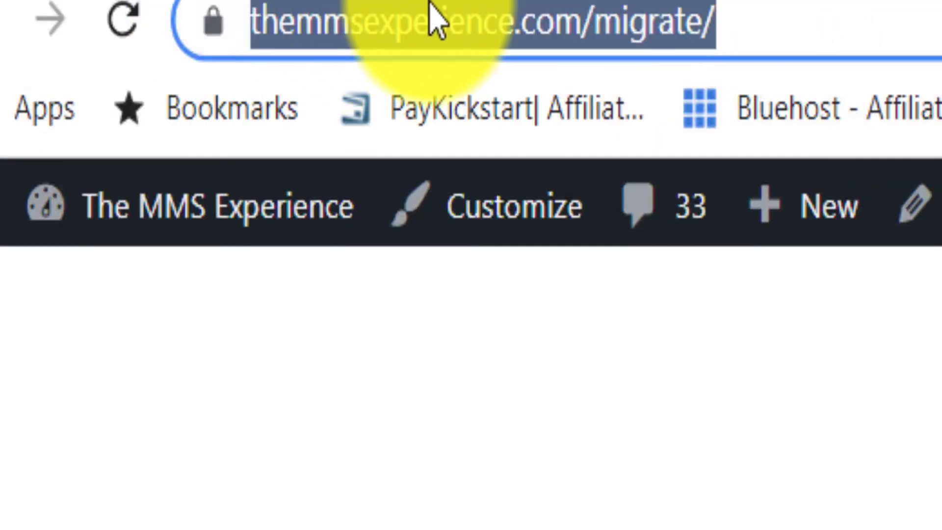
Go to themmsexperience.com/migrate and read the post's instructions about the free 100GB version of the All in ONE WP Migration plugin.
{"action": "left_click", "coordinate": [431, 18]}
{"action": "left_click_drag", "start_coordinate": [907, 25], "coordinate": [193, 46]}
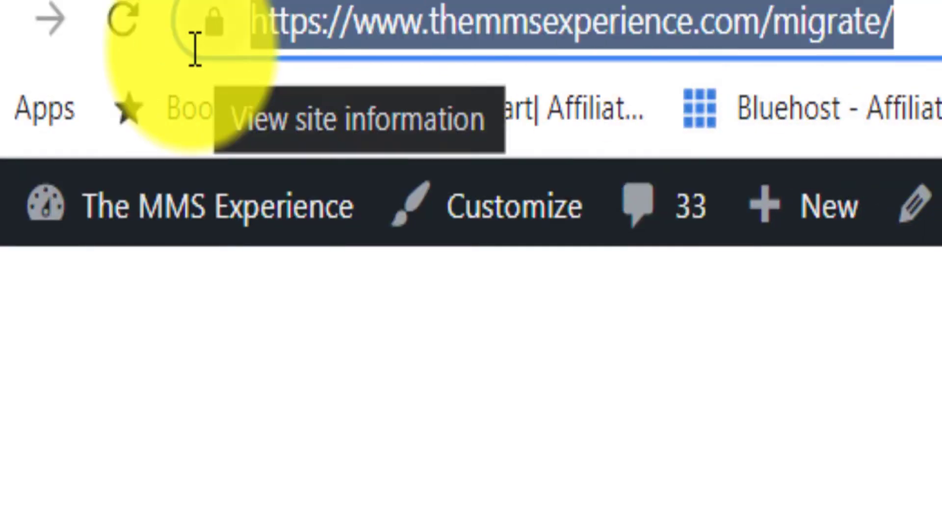
{"action": "type", "text": "themmsexperie"}
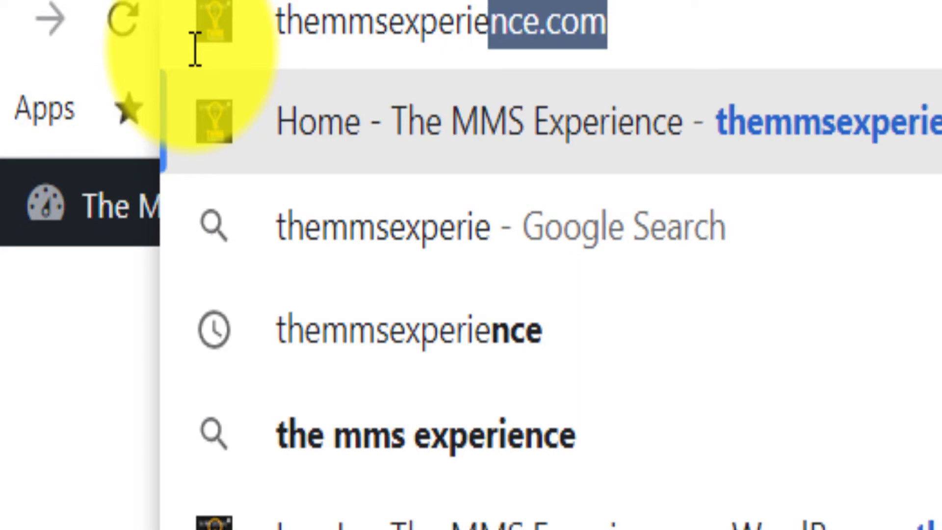
{"action": "type", "text": "nce.com"}
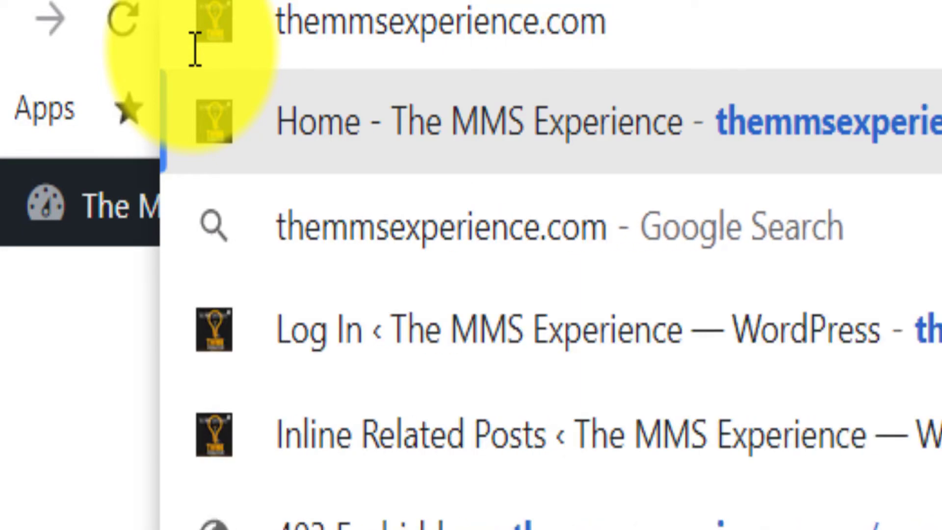
{"action": "type", "text": "/migrat"}
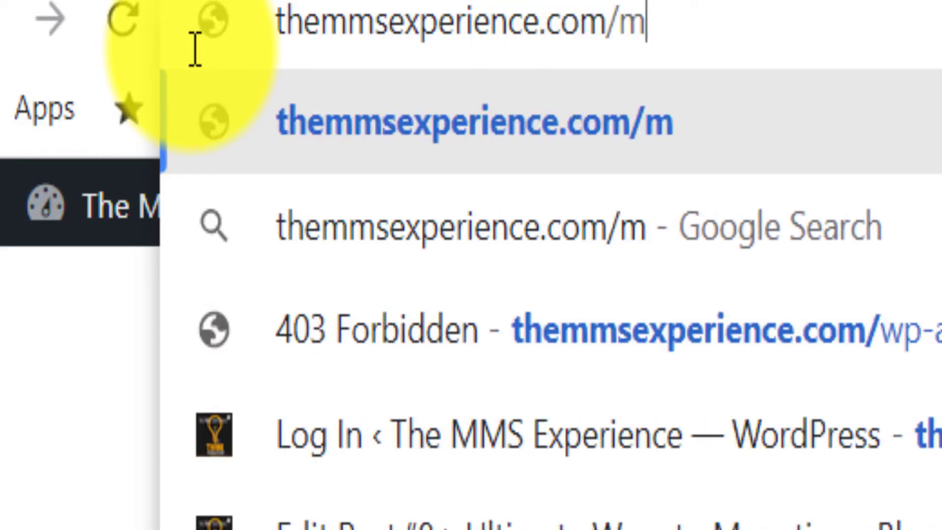
{"action": "key", "text": "Return"}
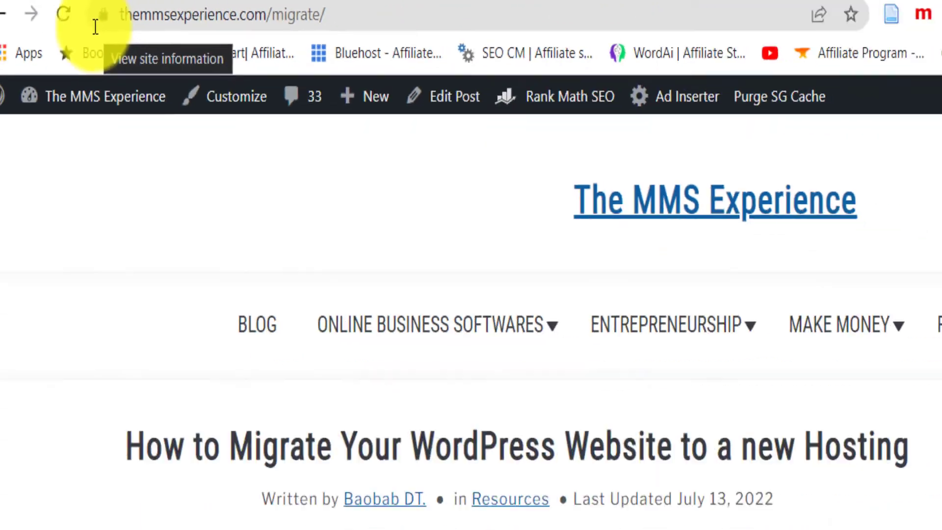
{"action": "mouse_move", "coordinate": [252, 294]}
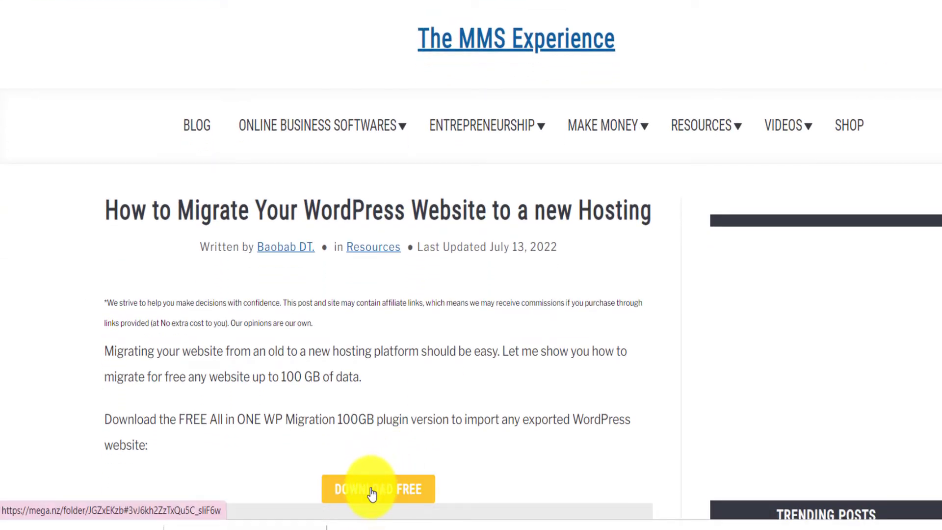
{"action": "scroll", "coordinate": [402, 455], "scroll_direction": "down", "scroll_amount": 5}
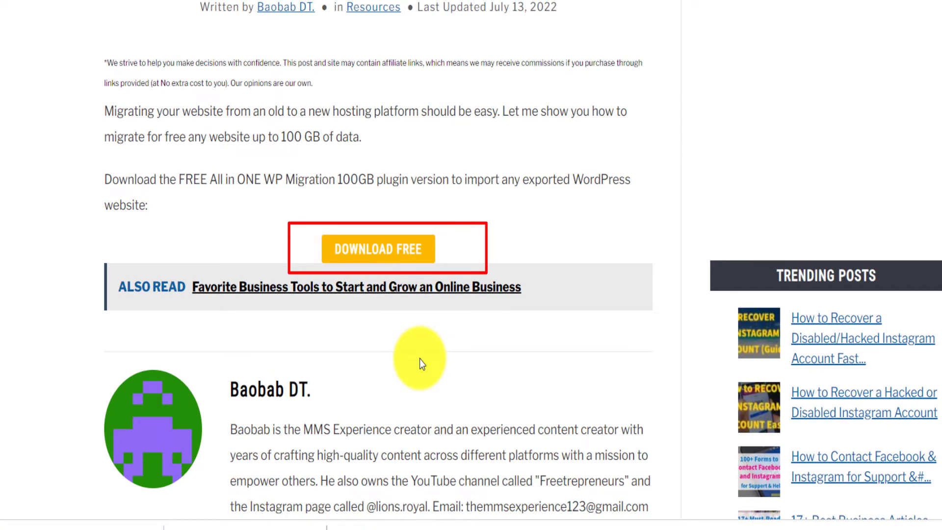
{"action": "left_click_drag", "start_coordinate": [109, 106], "coordinate": [519, 108]}
{"action": "left_click_drag", "start_coordinate": [156, 180], "coordinate": [318, 180]}
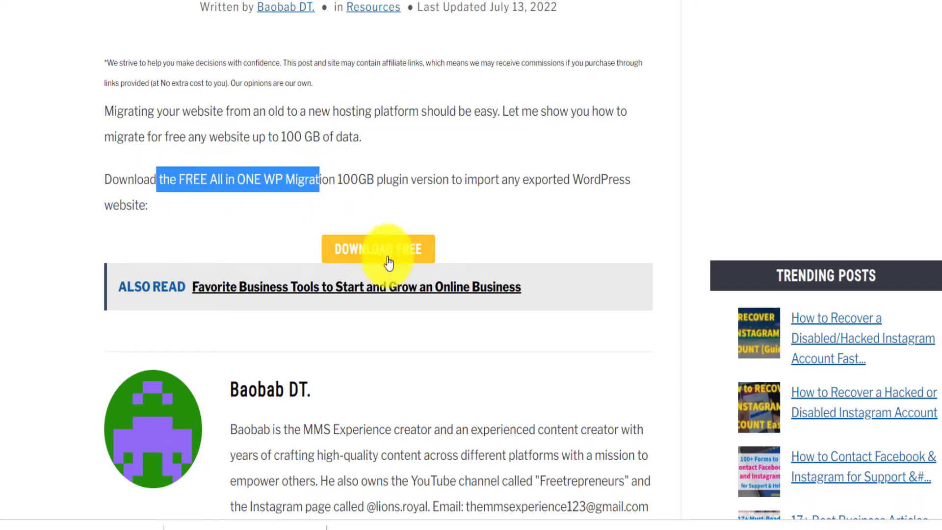
Try to download all-in-one-wp-migration (100GB).zip from the post's free download folder.
{"action": "left_click", "coordinate": [391, 255]}
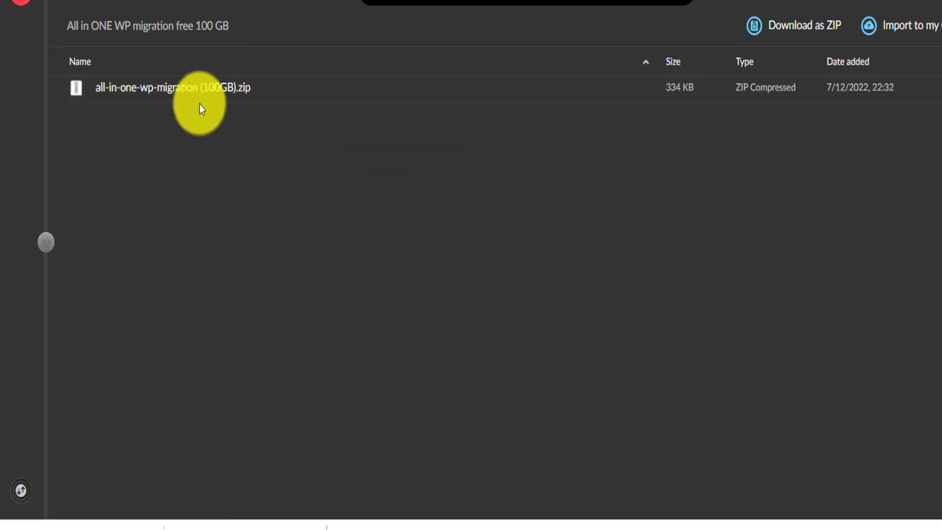
{"action": "left_click", "coordinate": [161, 94]}
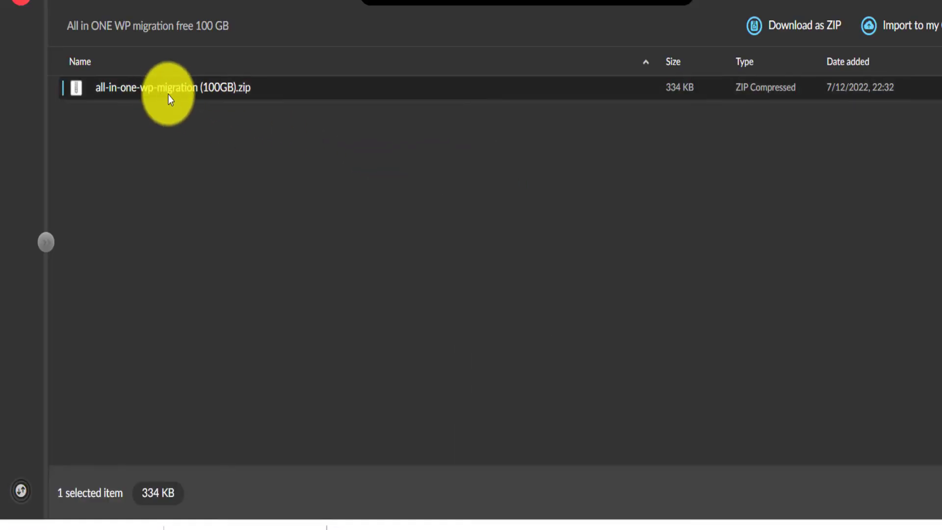
{"action": "left_click", "coordinate": [814, 33]}
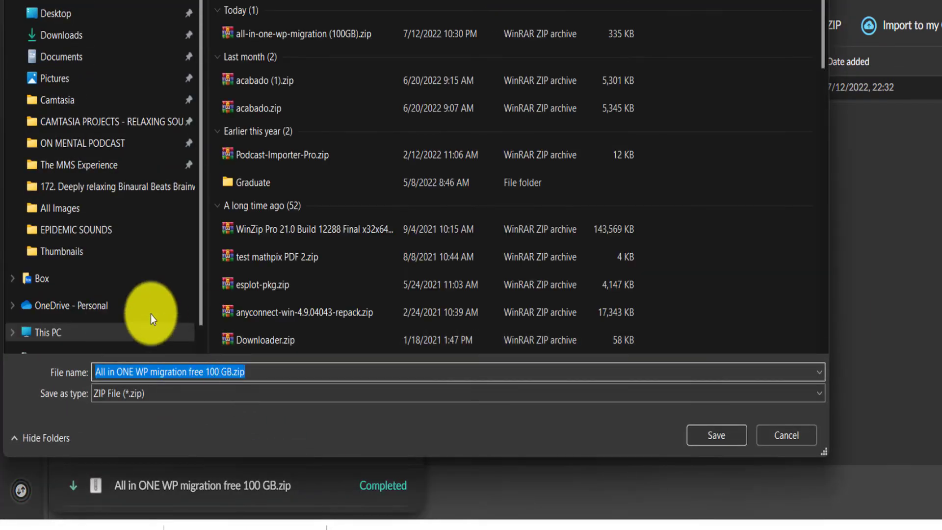
{"action": "left_click", "coordinate": [779, 432]}
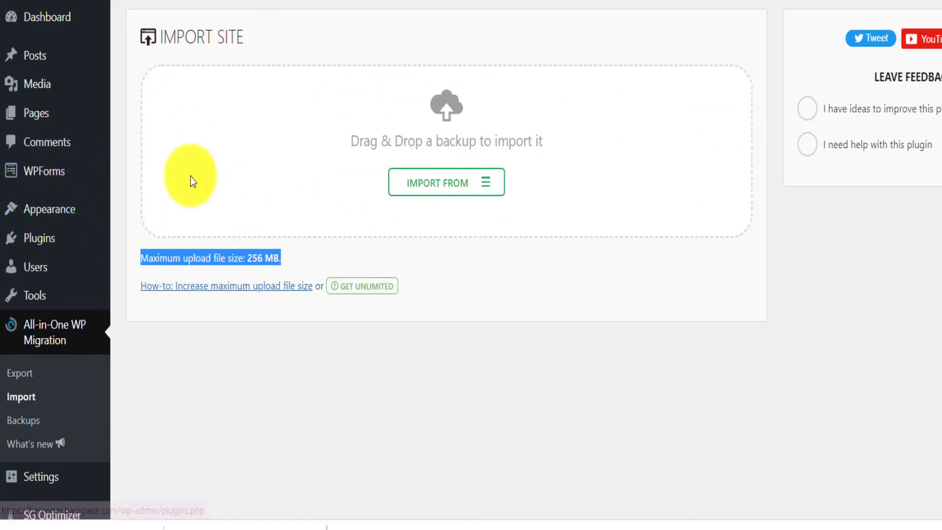
Deactivate and delete the standard All-in-One WP Migration plugin from the new site's installed plugins.
{"action": "left_click_drag", "start_coordinate": [276, 258], "coordinate": [256, 262]}
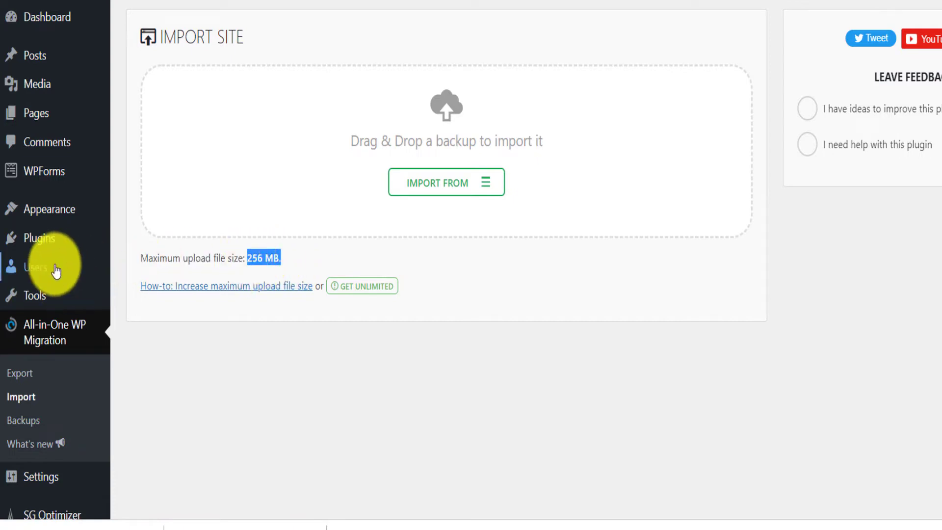
{"action": "mouse_move", "coordinate": [46, 237]}
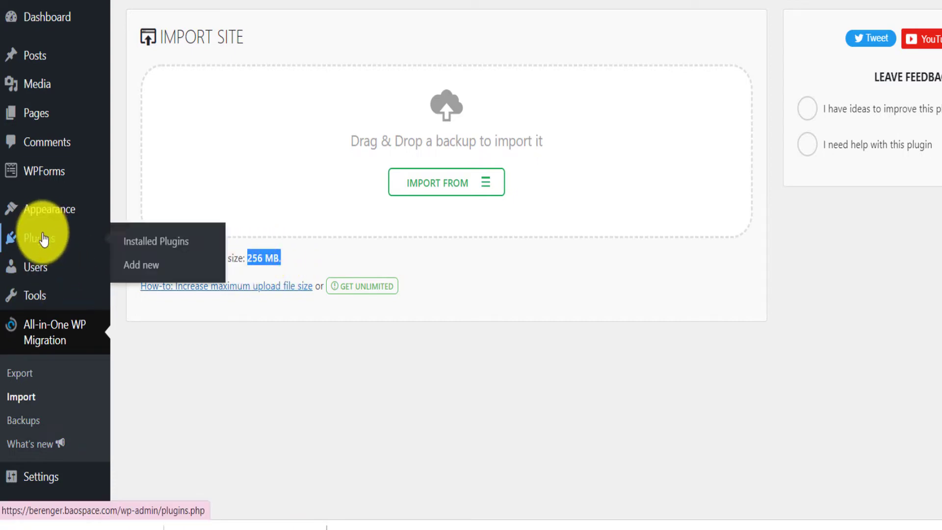
{"action": "left_click", "coordinate": [177, 243]}
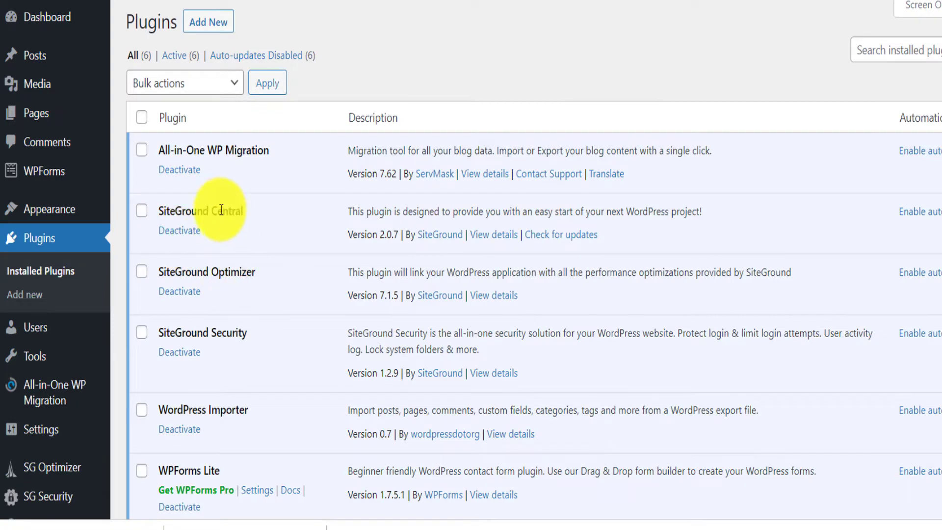
{"action": "left_click", "coordinate": [184, 172]}
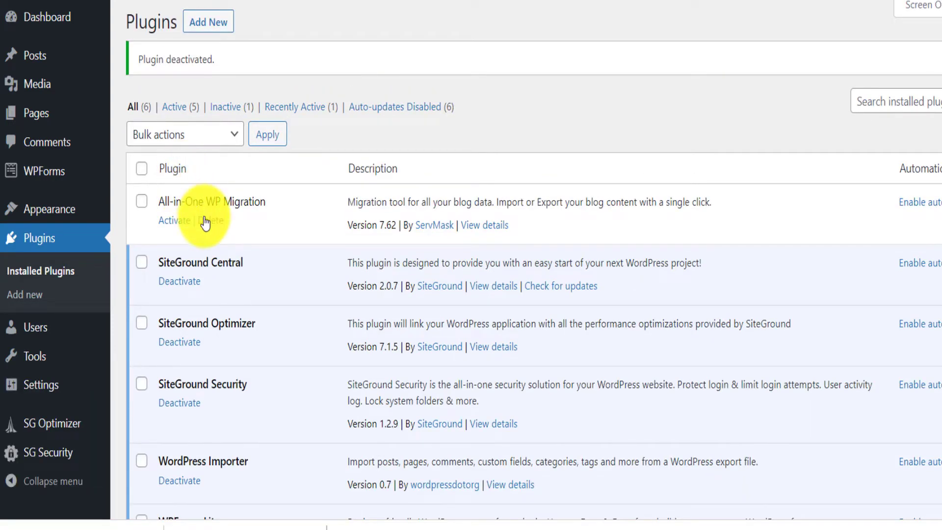
{"action": "left_click", "coordinate": [211, 221]}
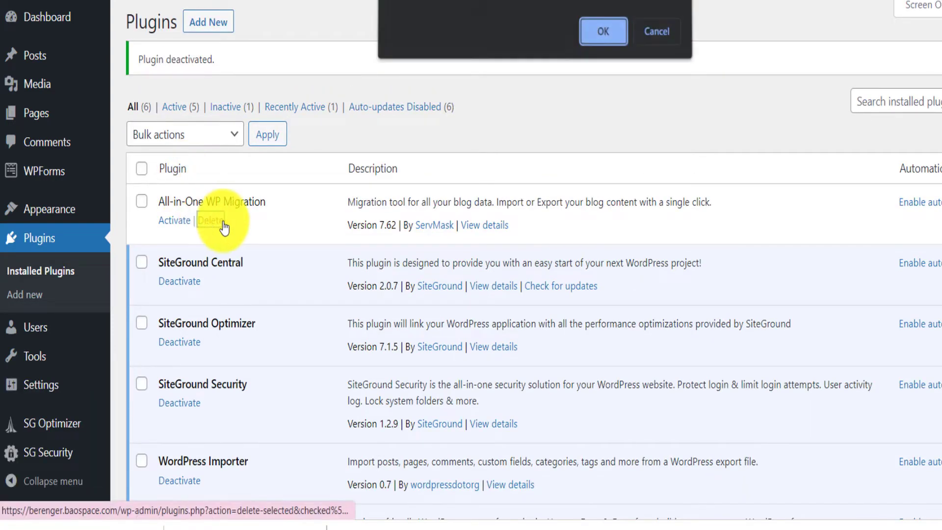
{"action": "left_click", "coordinate": [602, 37]}
Upload all-in-one-wp-migration (100GB).zip as a new plugin, install it and activate it.
{"action": "left_click", "coordinate": [34, 296]}
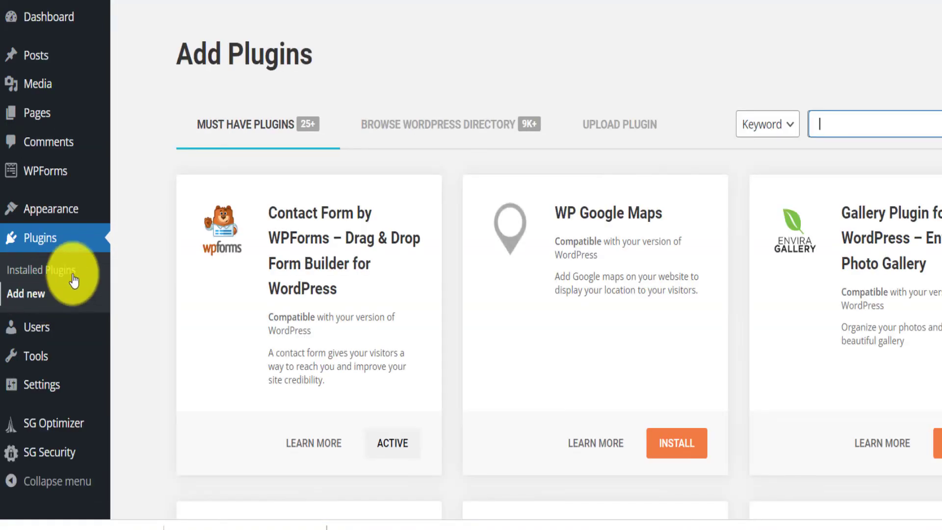
{"action": "left_click", "coordinate": [636, 132]}
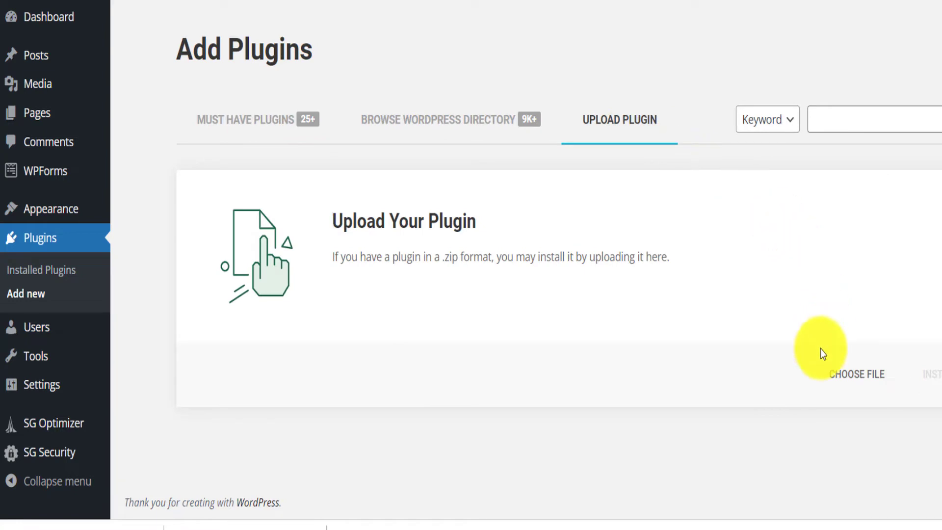
{"action": "left_click_drag", "start_coordinate": [244, 525], "coordinate": [460, 248]}
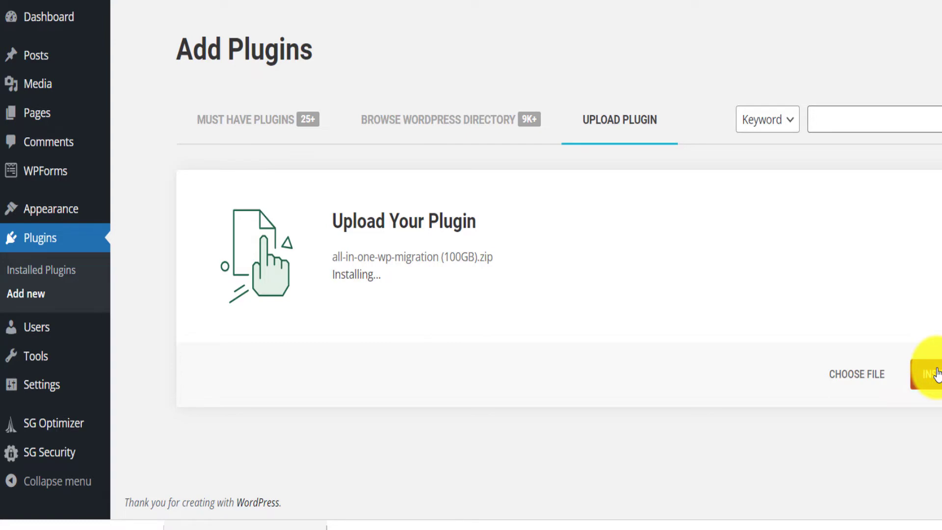
{"action": "left_click", "coordinate": [363, 400]}
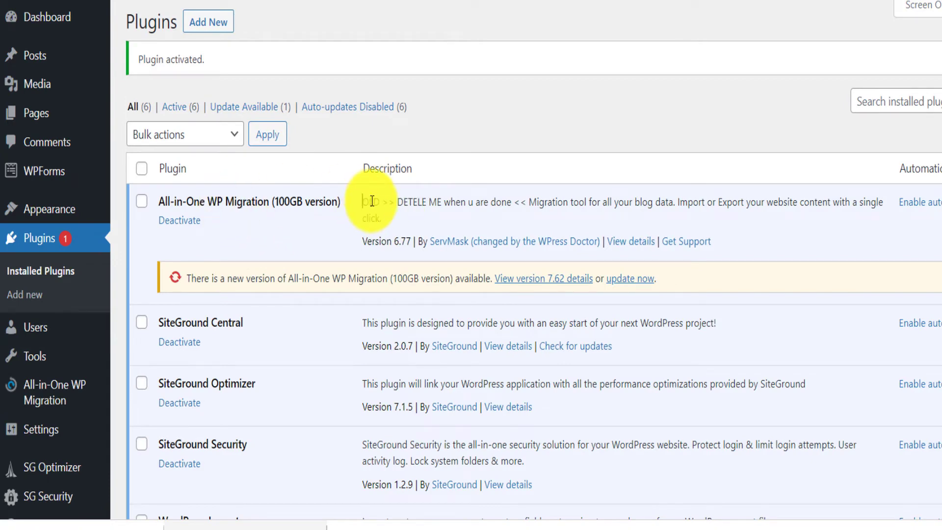
Open the import page of the 100GB plugin version, check its upload size limit and try to upload the exported backup.
{"action": "left_click_drag", "start_coordinate": [372, 201], "coordinate": [562, 195]}
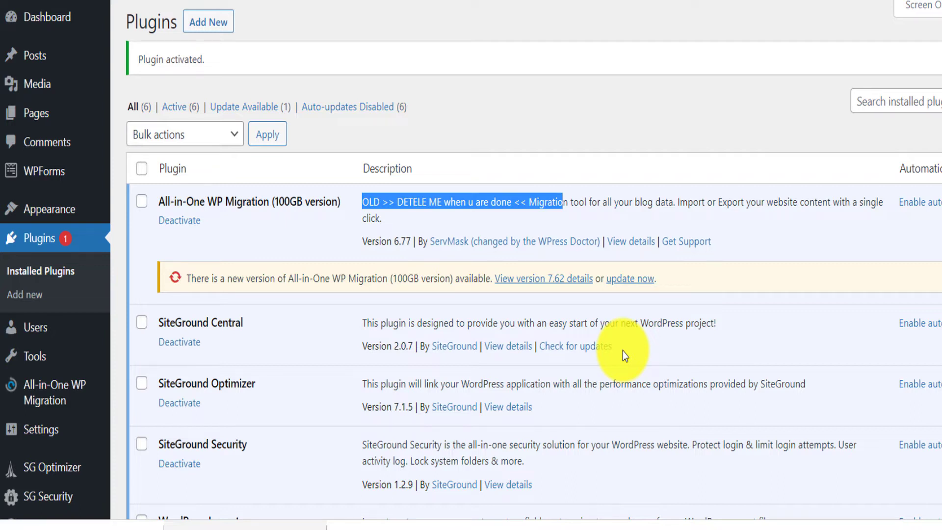
{"action": "mouse_move", "coordinate": [39, 385]}
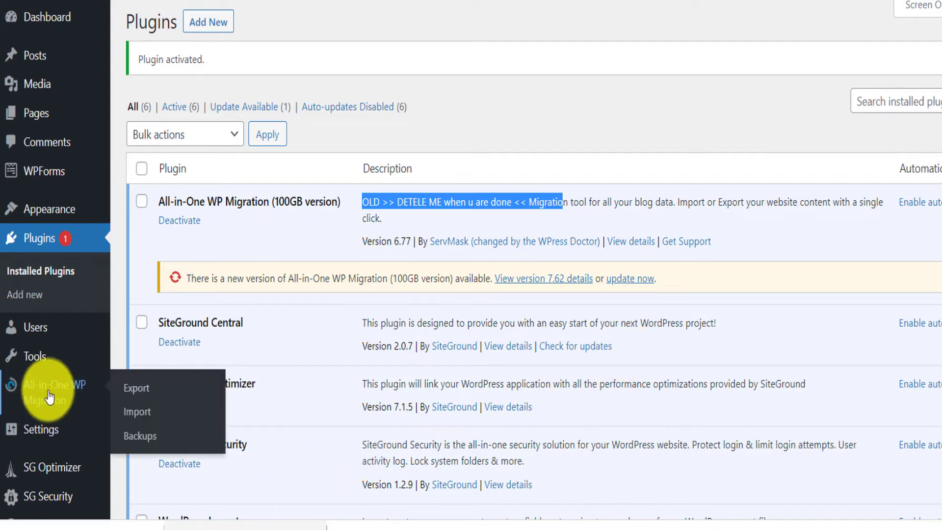
{"action": "left_click", "coordinate": [151, 416]}
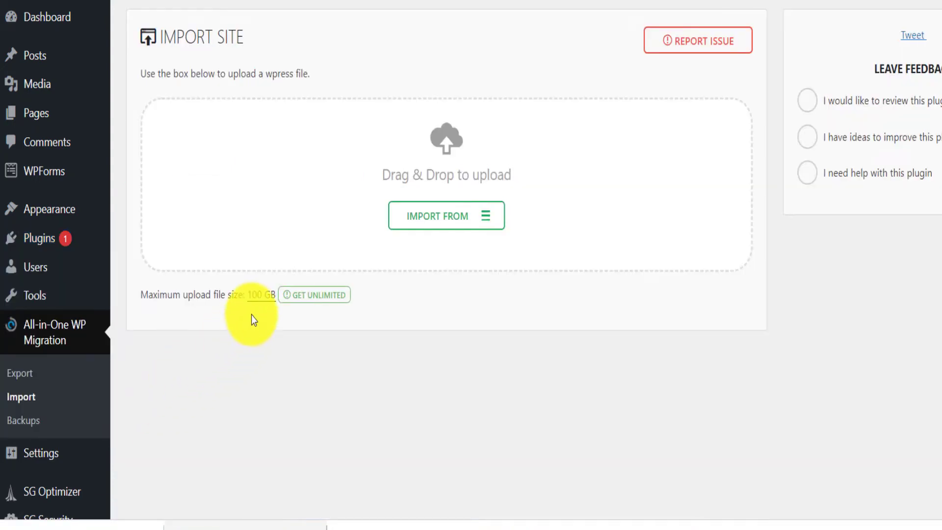
{"action": "left_click_drag", "start_coordinate": [263, 295], "coordinate": [247, 295]}
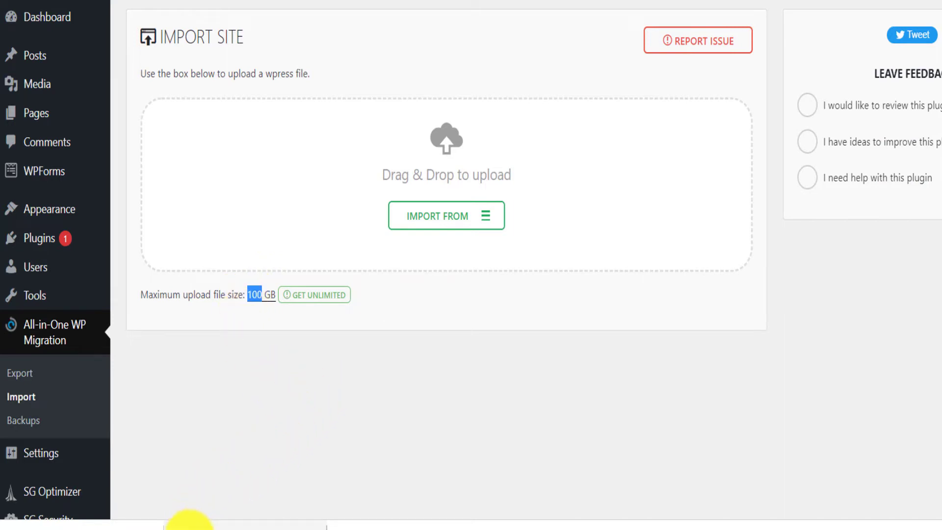
{"action": "left_click_drag", "start_coordinate": [188, 525], "coordinate": [461, 273]}
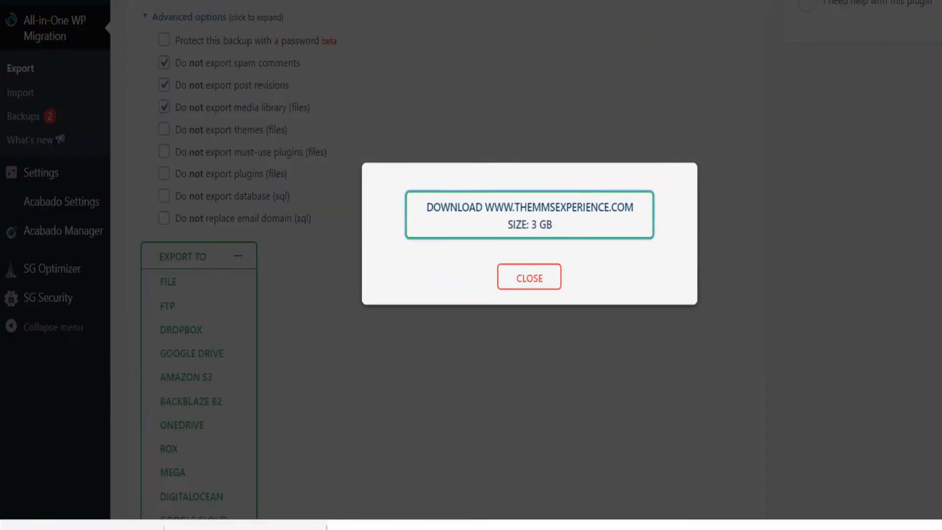
Close the backup download dialog on the old site's export page and review the media library exclusion option.
{"action": "left_click", "coordinate": [526, 286]}
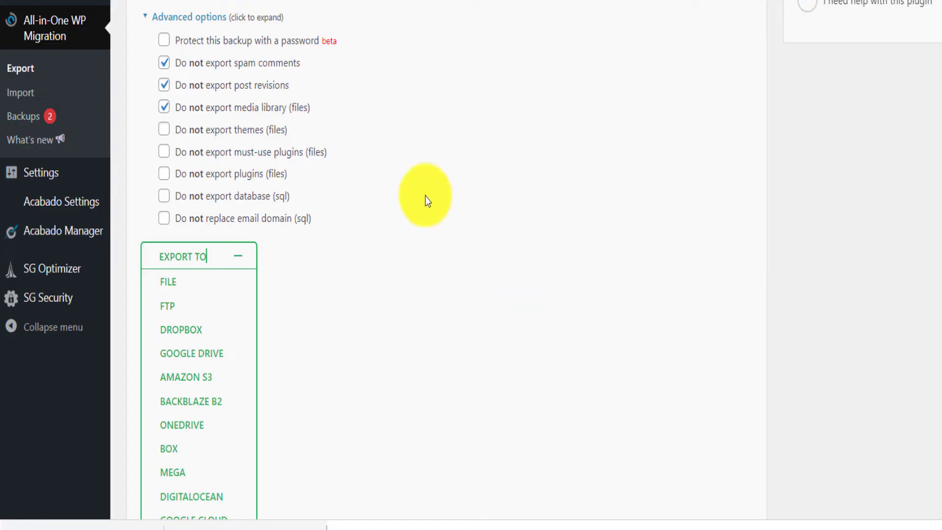
{"action": "left_click", "coordinate": [164, 107]}
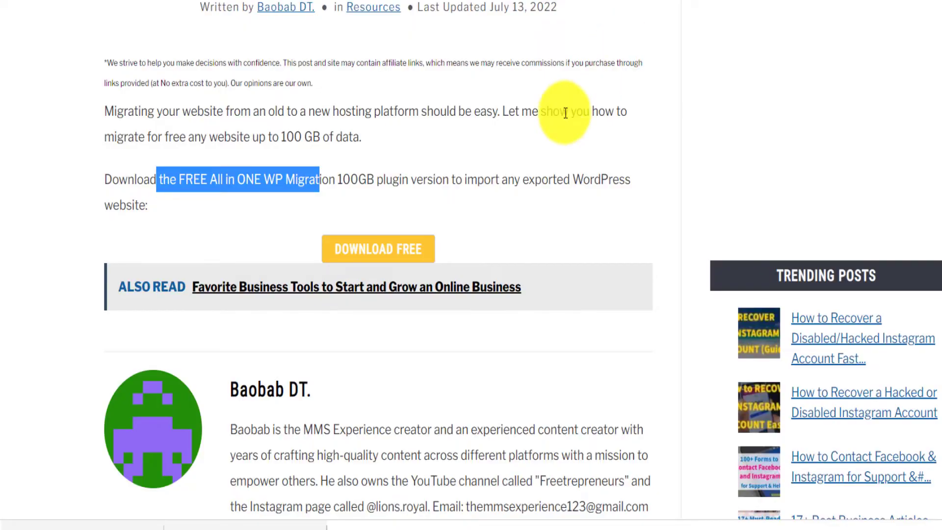
Open The MMS Experience homepage and look through the images of its recent posts.
{"action": "scroll", "coordinate": [563, 116], "scroll_direction": "up", "scroll_amount": 5}
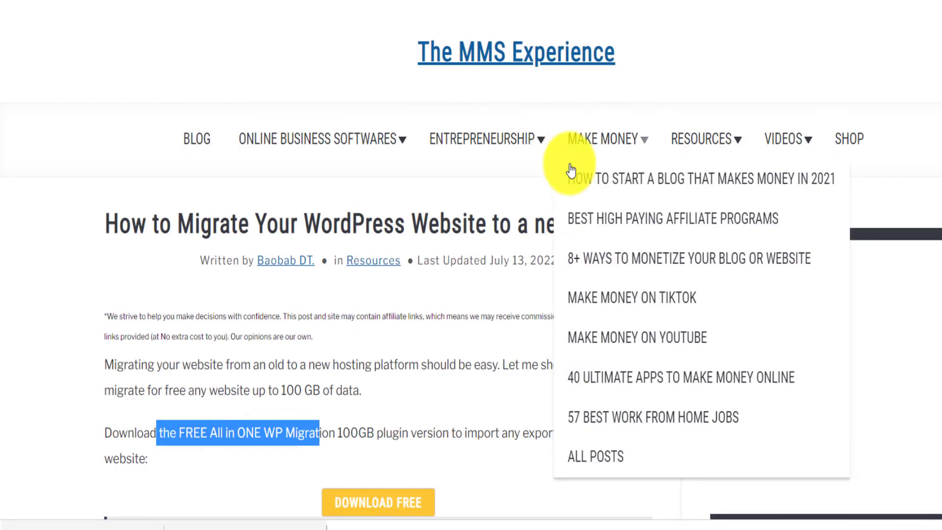
{"action": "left_click", "coordinate": [466, 34]}
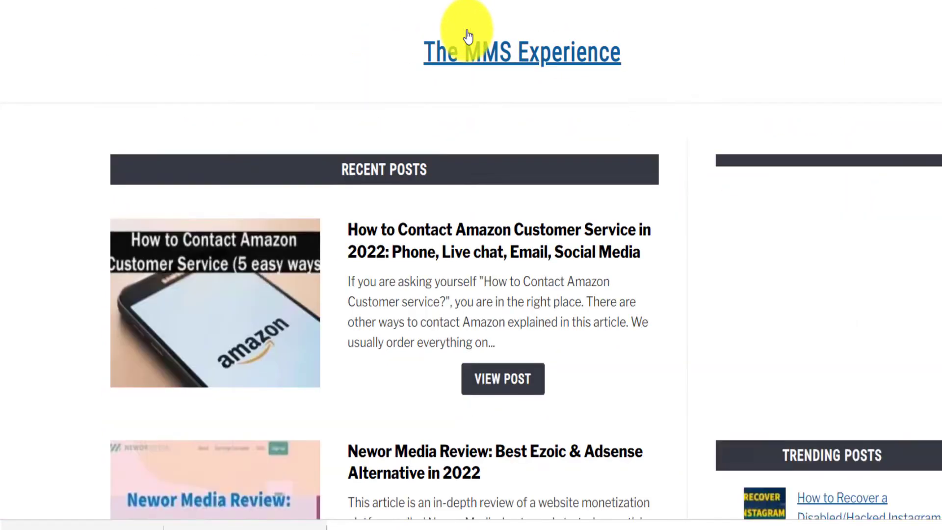
{"action": "mouse_move", "coordinate": [432, 134]}
{"action": "scroll", "coordinate": [374, 151], "scroll_direction": "down", "scroll_amount": 3}
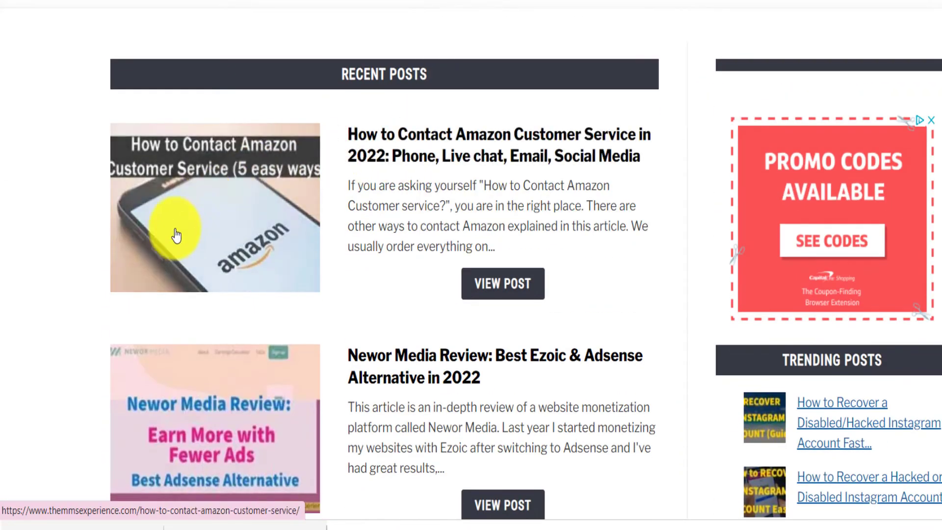
{"action": "scroll", "coordinate": [171, 373], "scroll_direction": "down", "scroll_amount": 2}
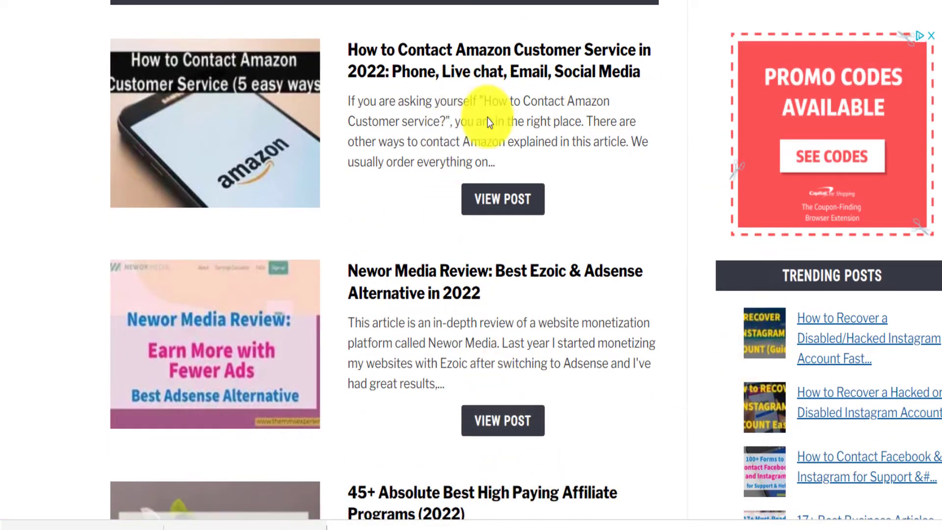
{"action": "scroll", "coordinate": [365, 222], "scroll_direction": "down", "scroll_amount": 2}
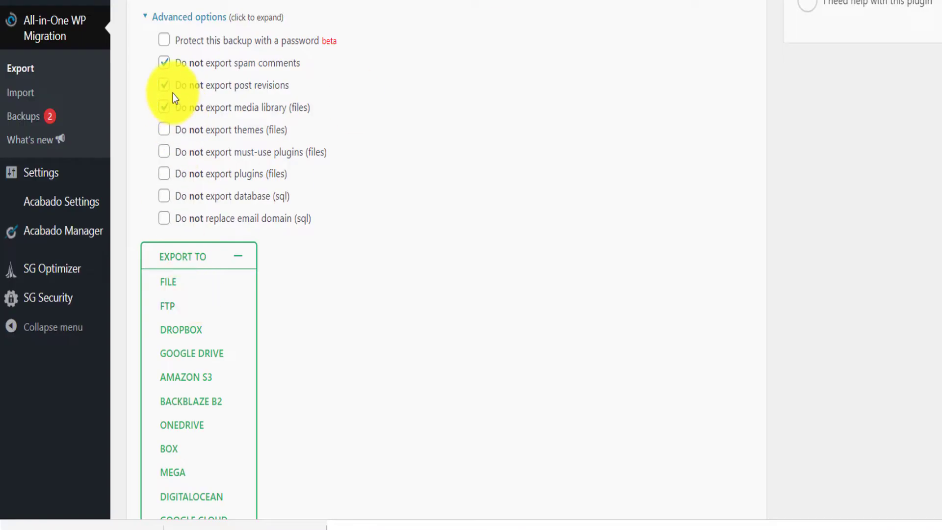
Toggle the media library export exclusion, proceed with the import that overwrites the new website and close the completion dialog.
{"action": "left_click", "coordinate": [164, 106]}
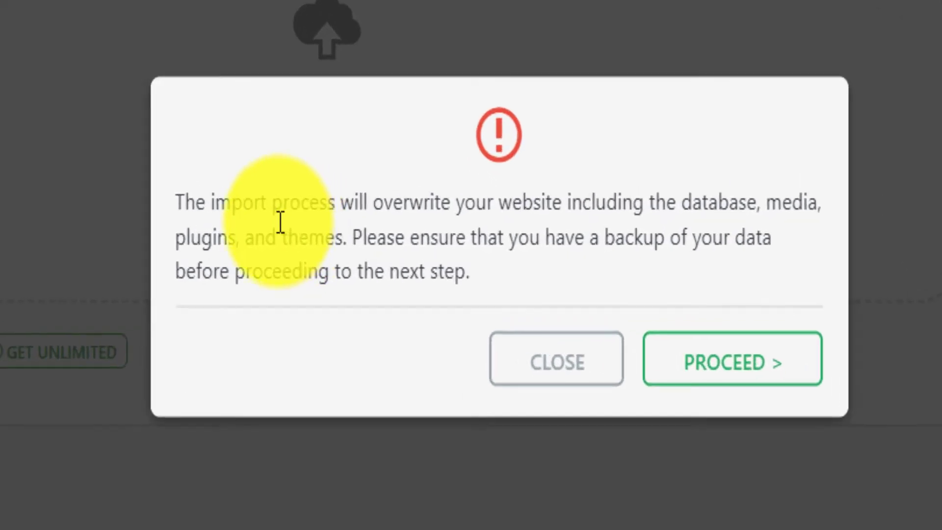
{"action": "left_click_drag", "start_coordinate": [273, 202], "coordinate": [336, 247]}
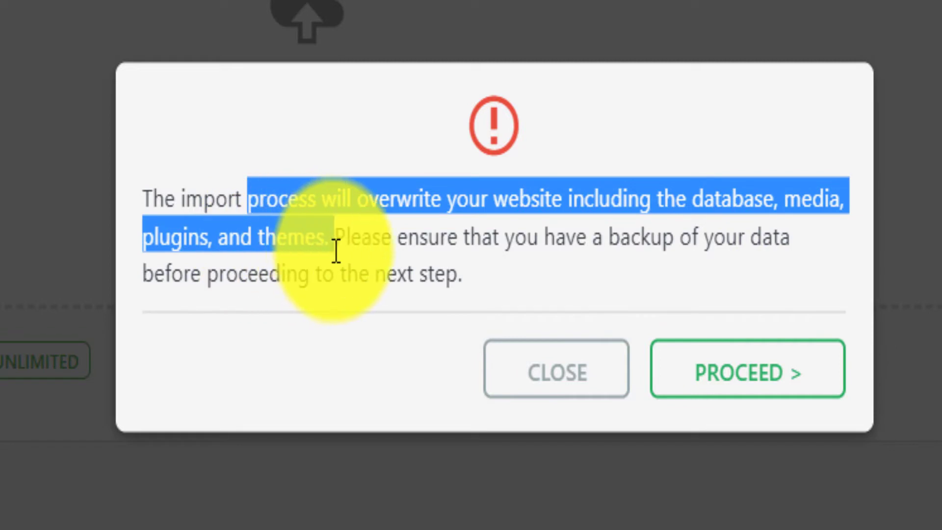
{"action": "left_click", "coordinate": [753, 374]}
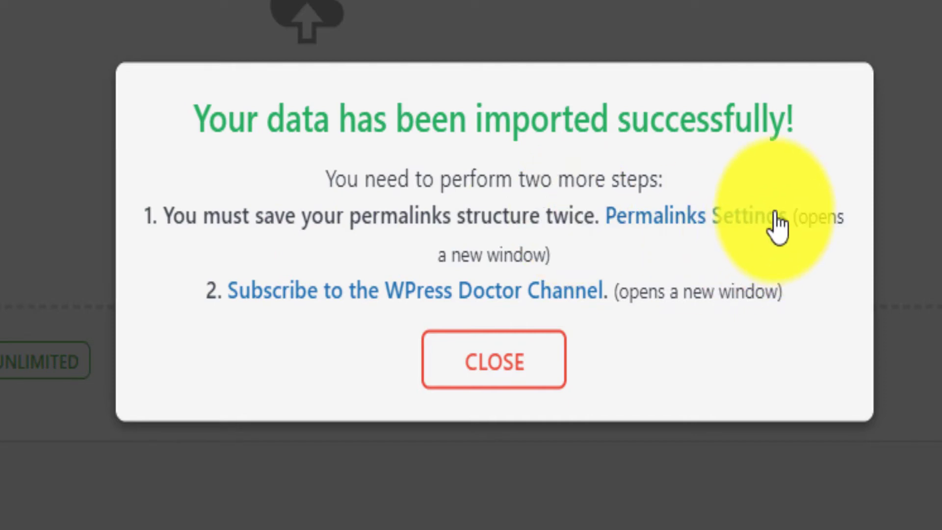
{"action": "left_click", "coordinate": [494, 362]}
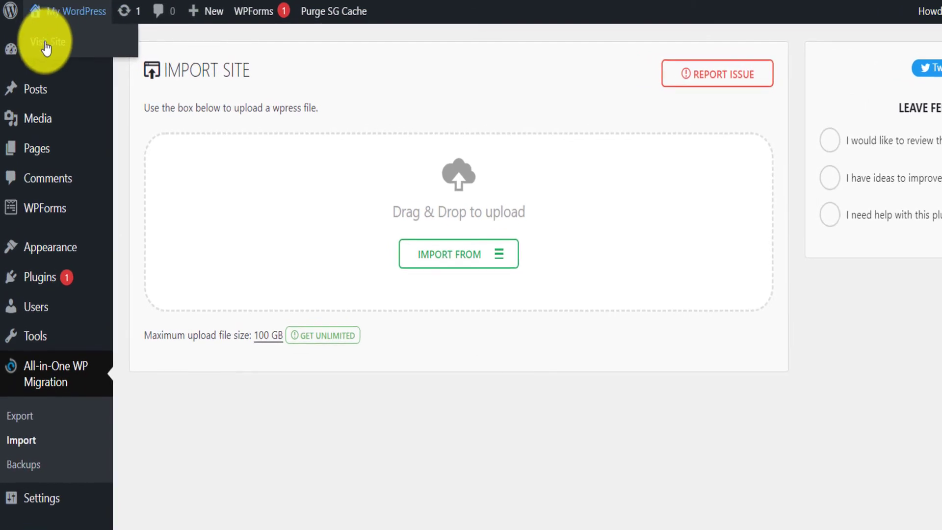
Open the new site's front end in a separate tab and check its recent and trending posts for content and images.
{"action": "right_click", "coordinate": [42, 39]}
{"action": "left_click", "coordinate": [74, 58]}
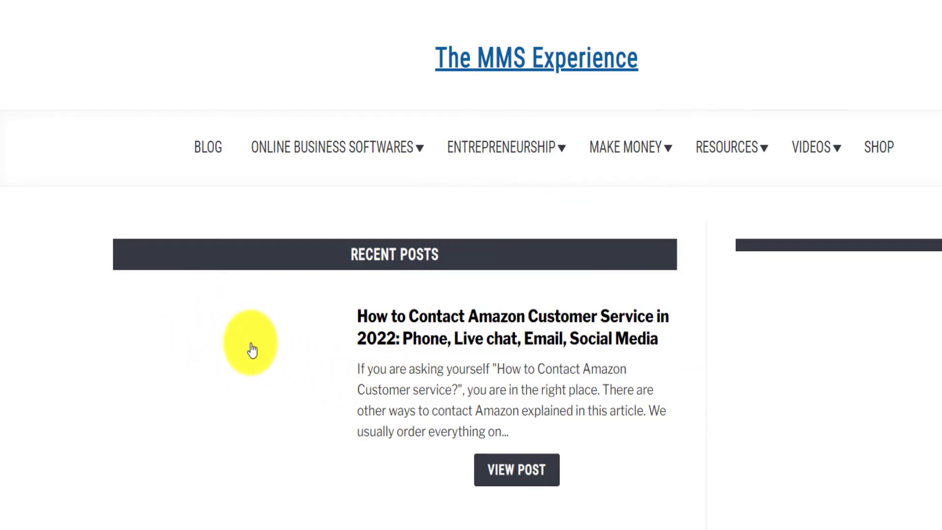
{"action": "scroll", "coordinate": [242, 336], "scroll_direction": "down", "scroll_amount": 3}
{"action": "scroll", "coordinate": [320, 343], "scroll_direction": "down", "scroll_amount": 3}
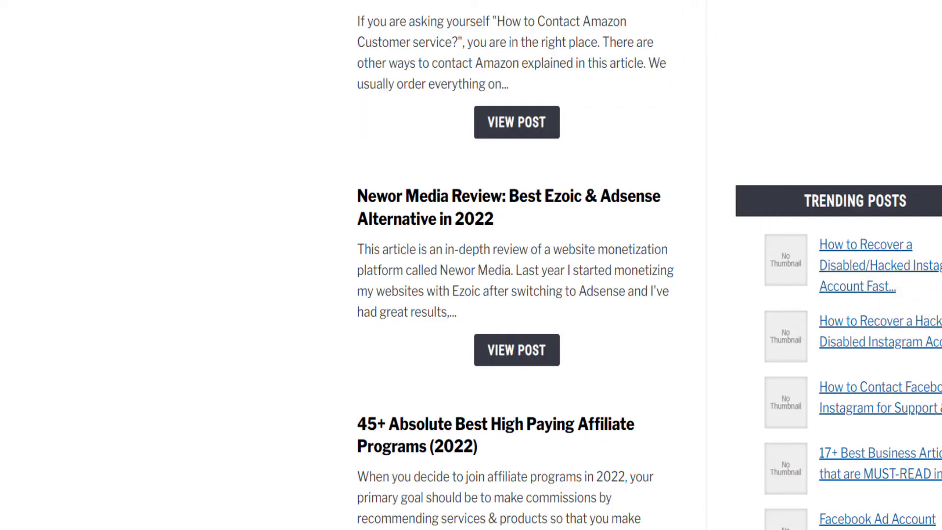
{"action": "scroll", "coordinate": [520, 265], "scroll_direction": "down", "scroll_amount": 3}
{"action": "scroll", "coordinate": [730, 269], "scroll_direction": "down", "scroll_amount": 3}
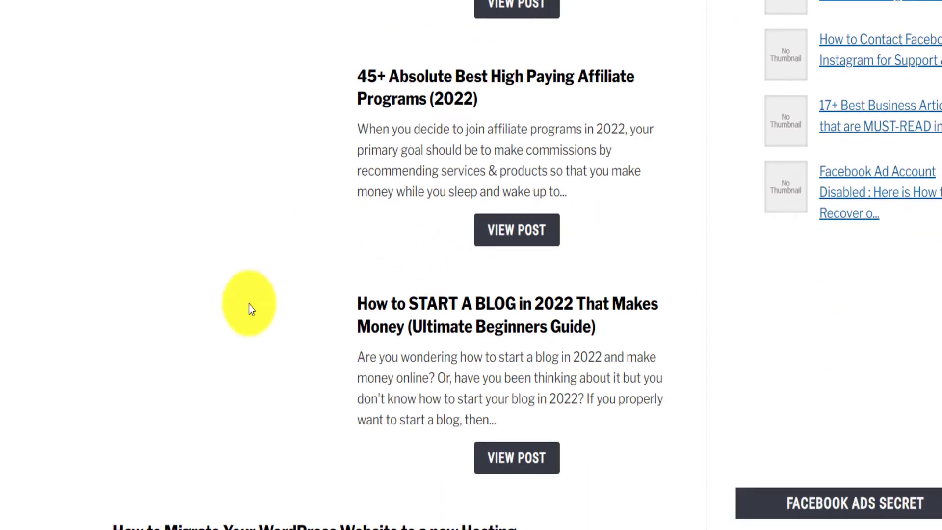
{"action": "scroll", "coordinate": [249, 333], "scroll_direction": "down", "scroll_amount": 9}
{"action": "scroll", "coordinate": [270, 330], "scroll_direction": "up", "scroll_amount": 20}
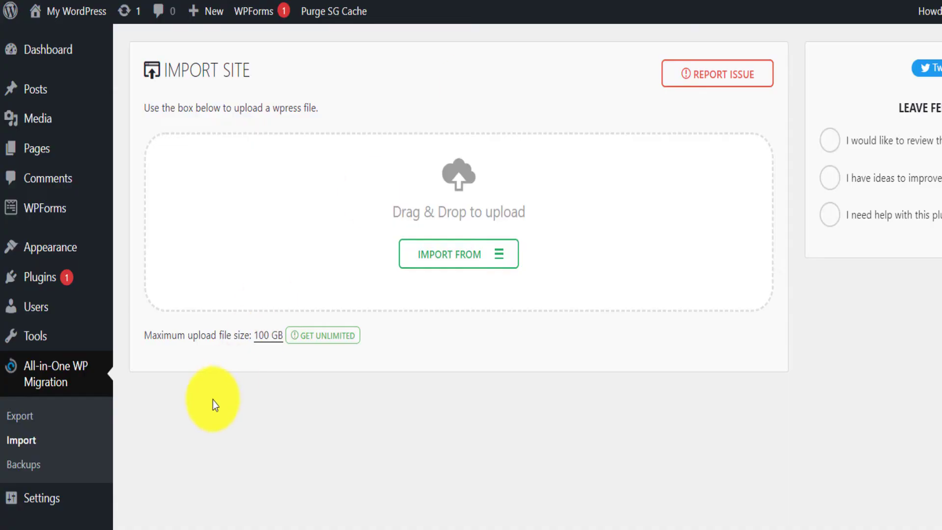
Switch to the SiteGround account, show the list of websites and open Site Tools for baospace.com.
{"action": "scroll", "coordinate": [34, 452], "scroll_direction": "down", "scroll_amount": 1}
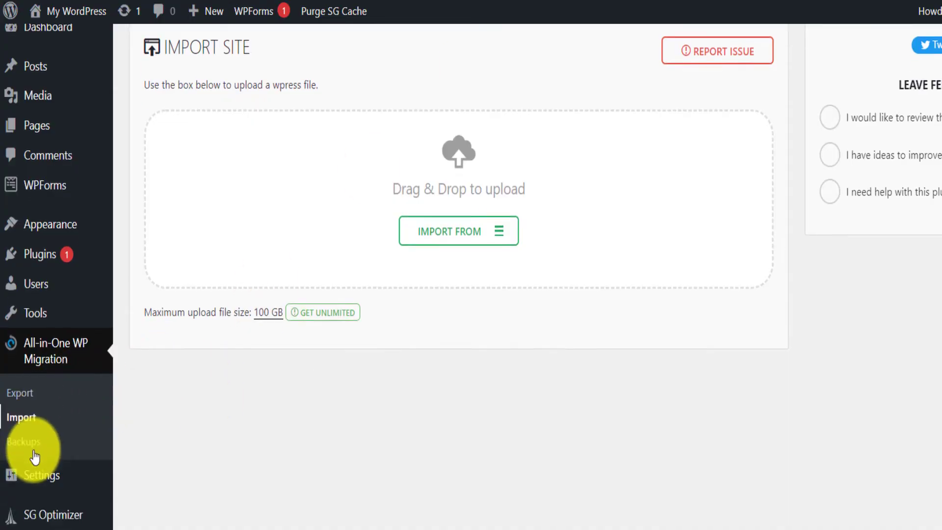
{"action": "mouse_move", "coordinate": [47, 445]}
{"action": "left_click", "coordinate": [143, 431]}
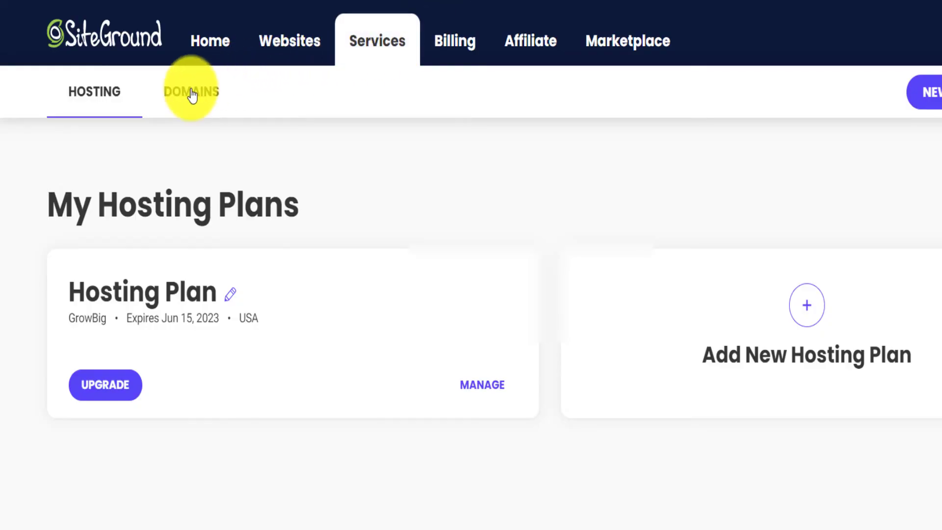
{"action": "left_click", "coordinate": [262, 54]}
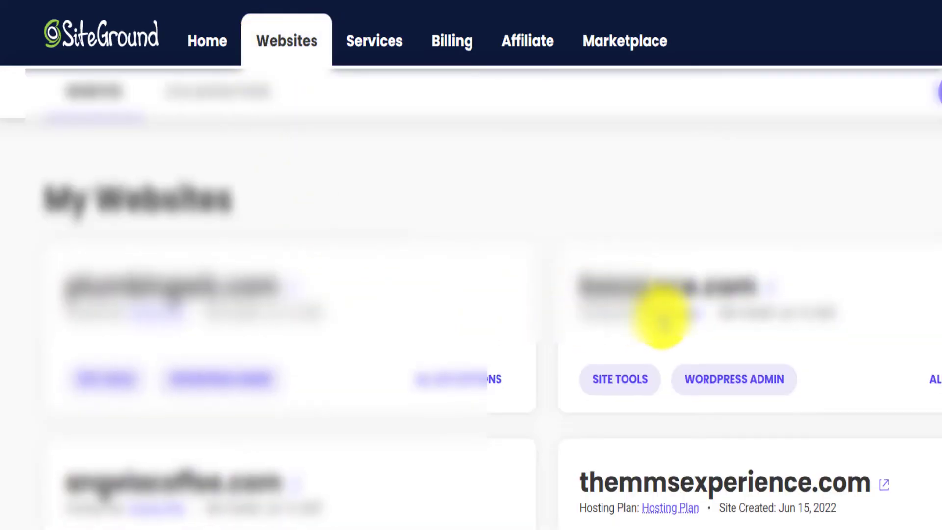
{"action": "scroll", "coordinate": [662, 317], "scroll_direction": "down", "scroll_amount": 6}
{"action": "scroll", "coordinate": [643, 152], "scroll_direction": "up", "scroll_amount": 2}
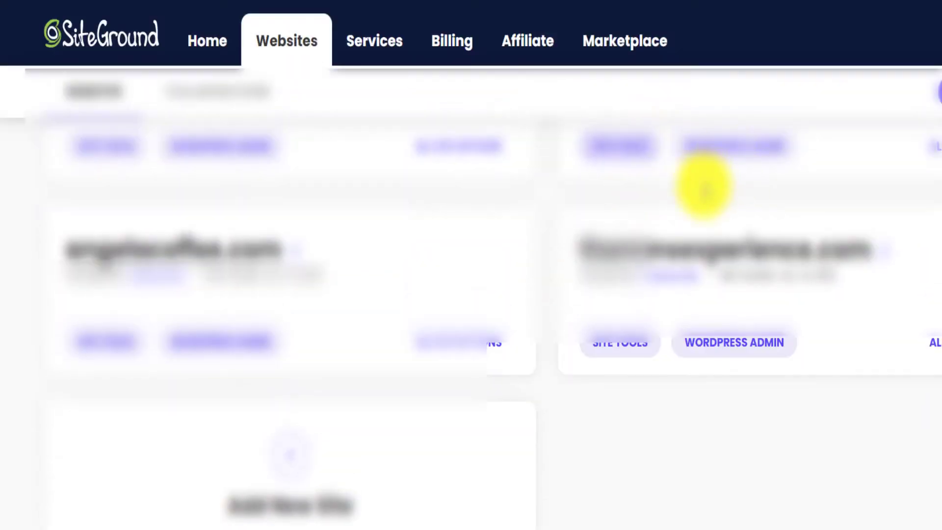
{"action": "left_click", "coordinate": [730, 148]}
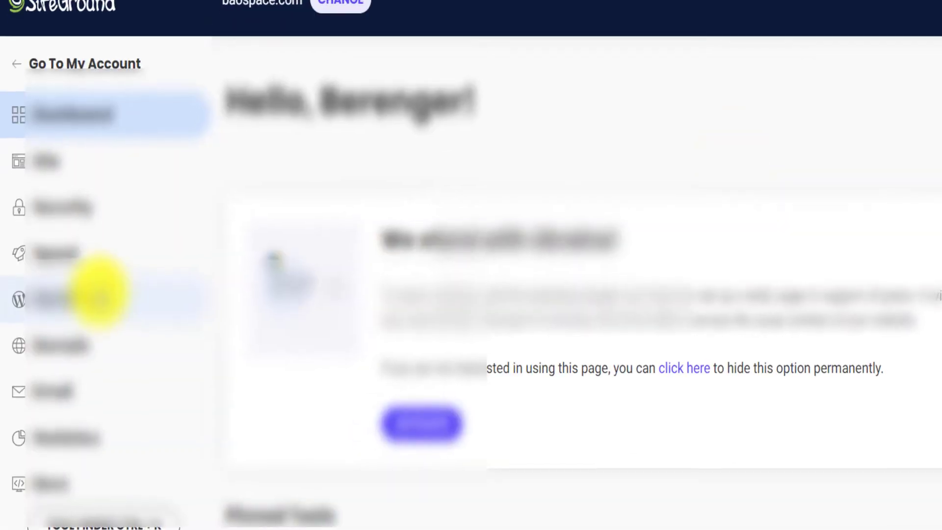
Open the WordPress installation management page and log in to the admin of the first listed installation.
{"action": "left_click", "coordinate": [99, 294]}
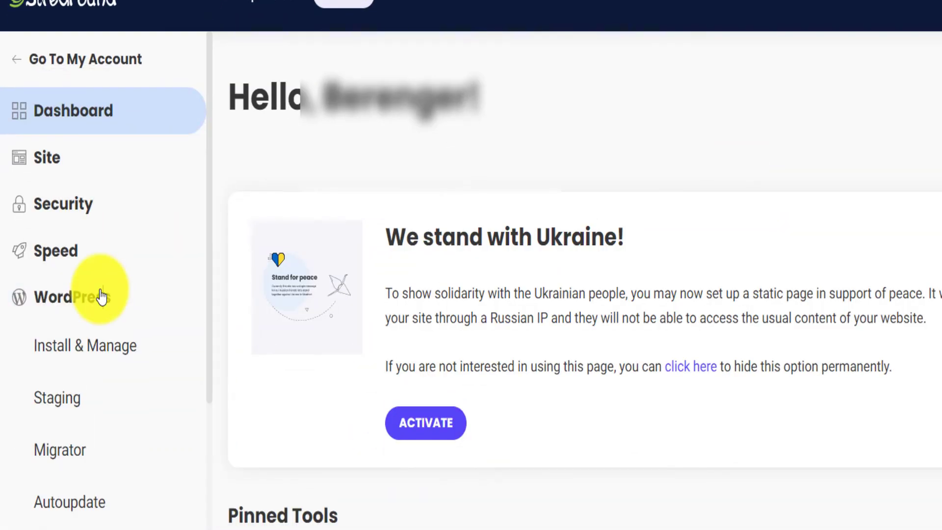
{"action": "left_click", "coordinate": [96, 339]}
{"action": "scroll", "coordinate": [811, 326], "scroll_direction": "down", "scroll_amount": 8}
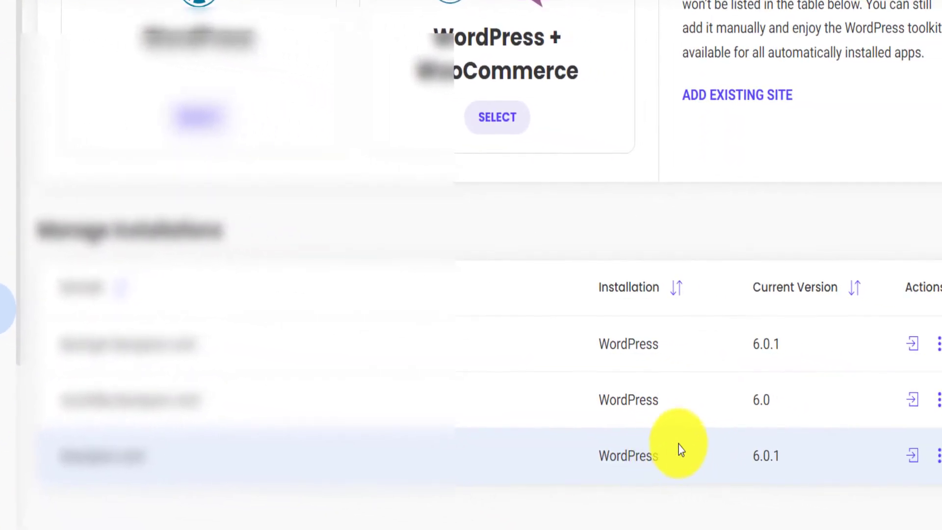
{"action": "left_click", "coordinate": [913, 346]}
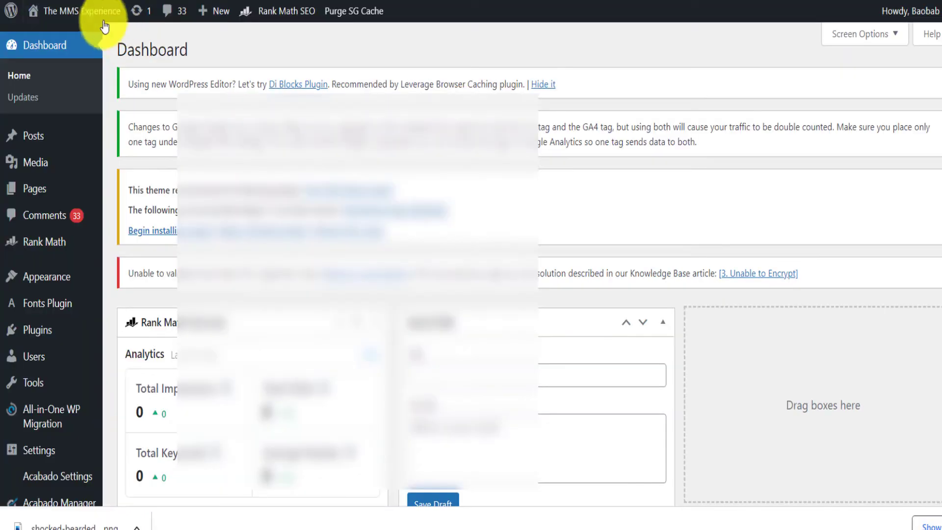
Open the migrated site in a separate tab and reload its homepage through The MMS Experience title.
{"action": "mouse_move", "coordinate": [71, 12]}
{"action": "right_click", "coordinate": [68, 44]}
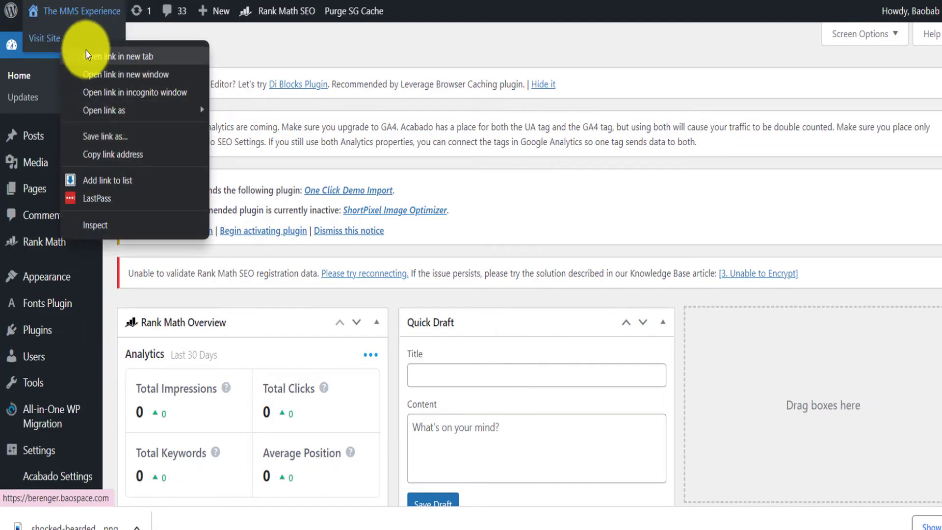
{"action": "left_click", "coordinate": [93, 55]}
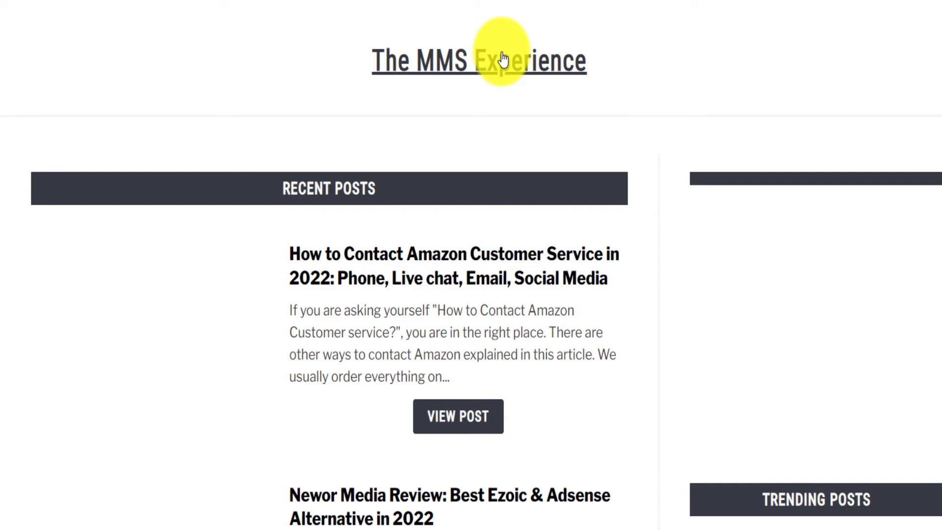
{"action": "left_click", "coordinate": [510, 59]}
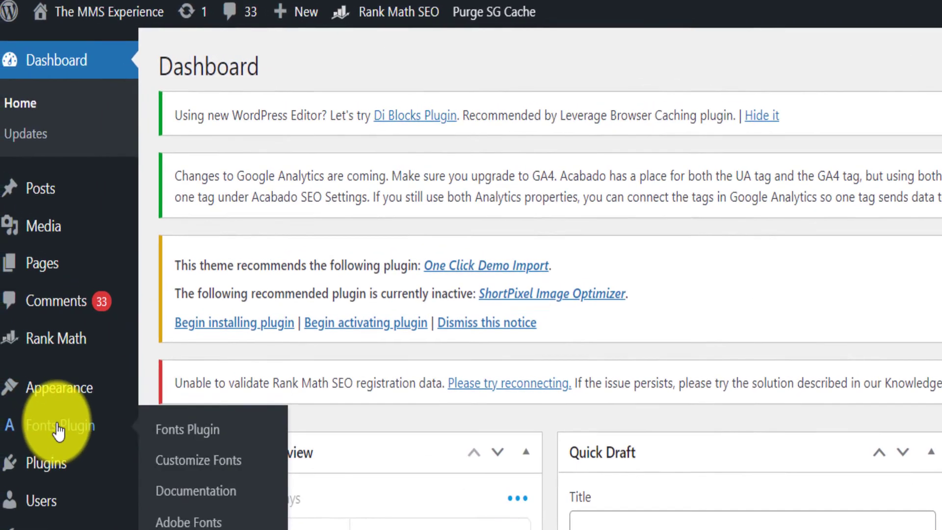
In the general settings, set the Site Title to Test Website, replace the Tagline with Empowering and save.
{"action": "mouse_move", "coordinate": [48, 505]}
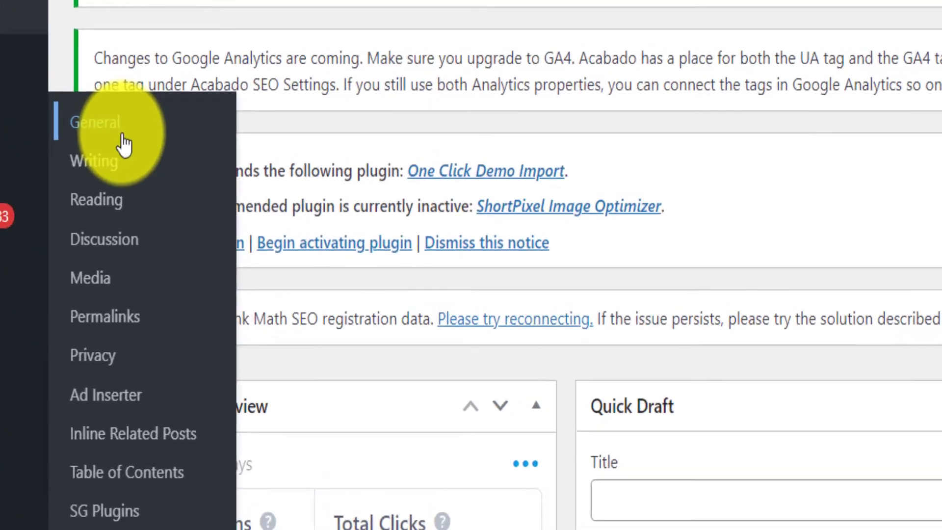
{"action": "left_click", "coordinate": [196, 115]}
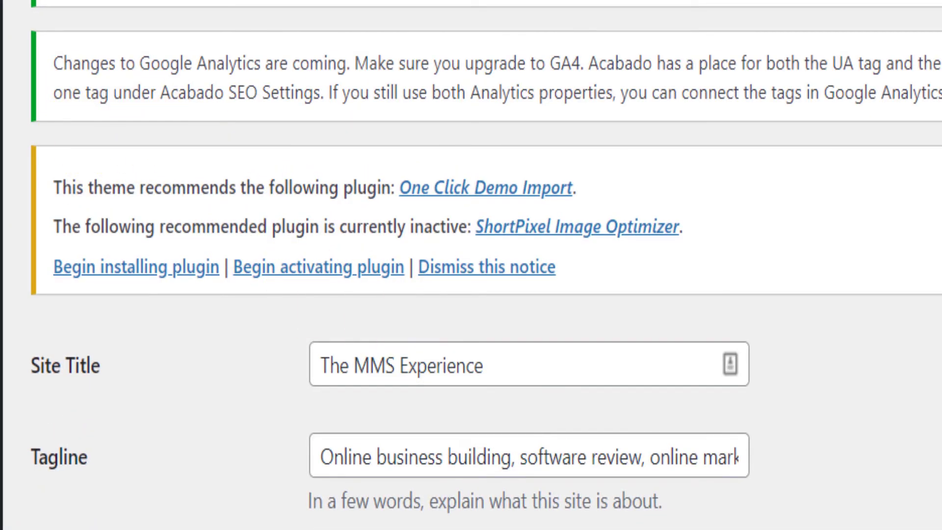
{"action": "left_click_drag", "start_coordinate": [497, 372], "coordinate": [313, 357]}
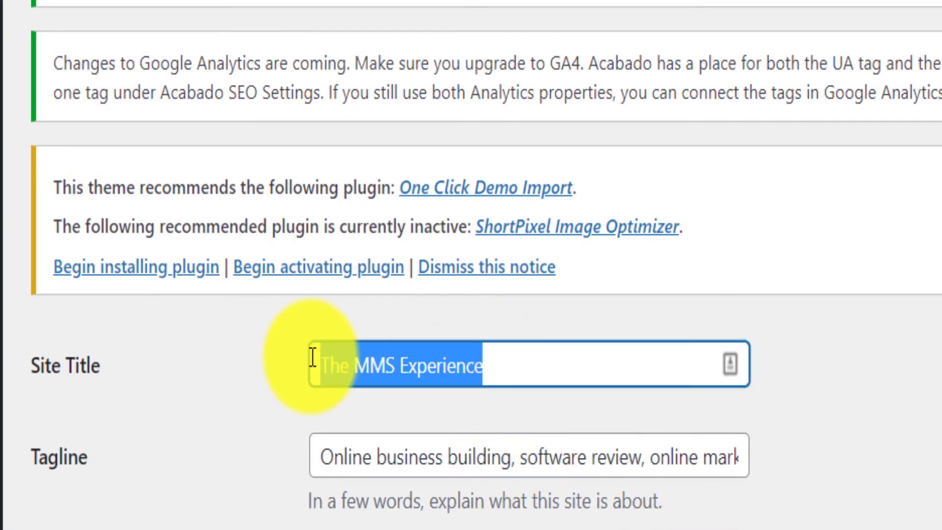
{"action": "type", "text": "Test Website"}
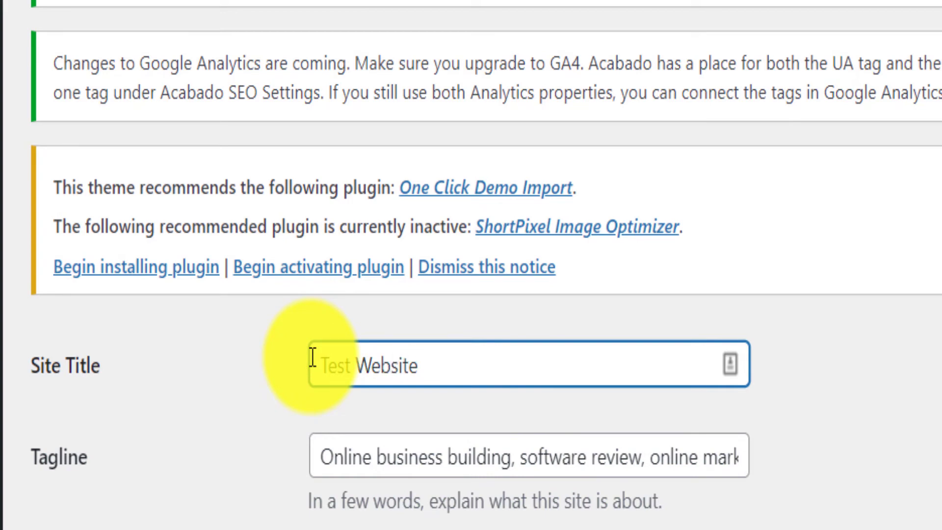
{"action": "left_click_drag", "start_coordinate": [320, 457], "coordinate": [925, 416]}
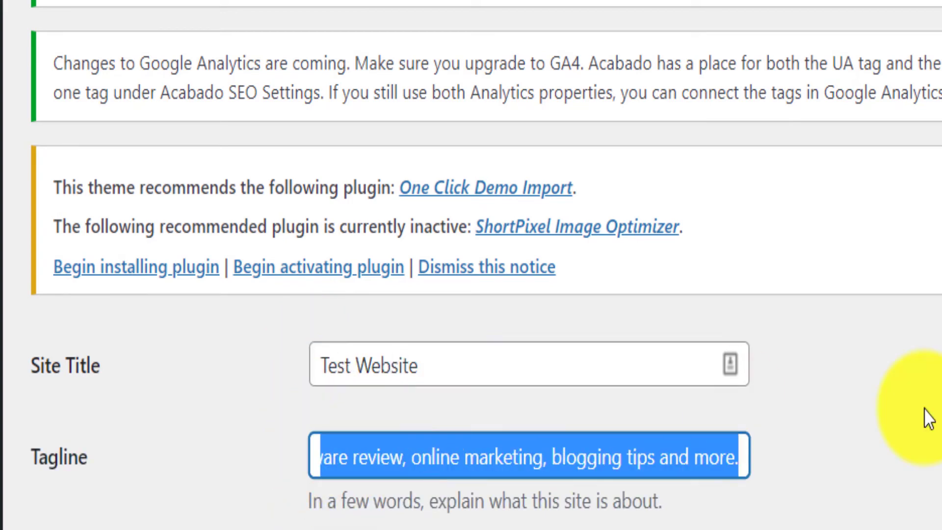
{"action": "type", "text": "Empowering"}
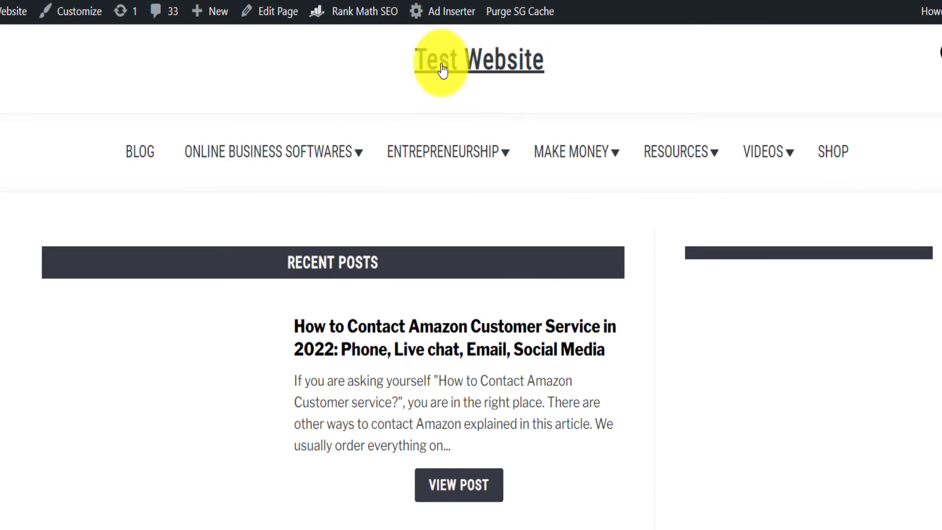
Open the list of all posts and look through the entries and the status filters above them.
{"action": "mouse_move", "coordinate": [42, 94]}
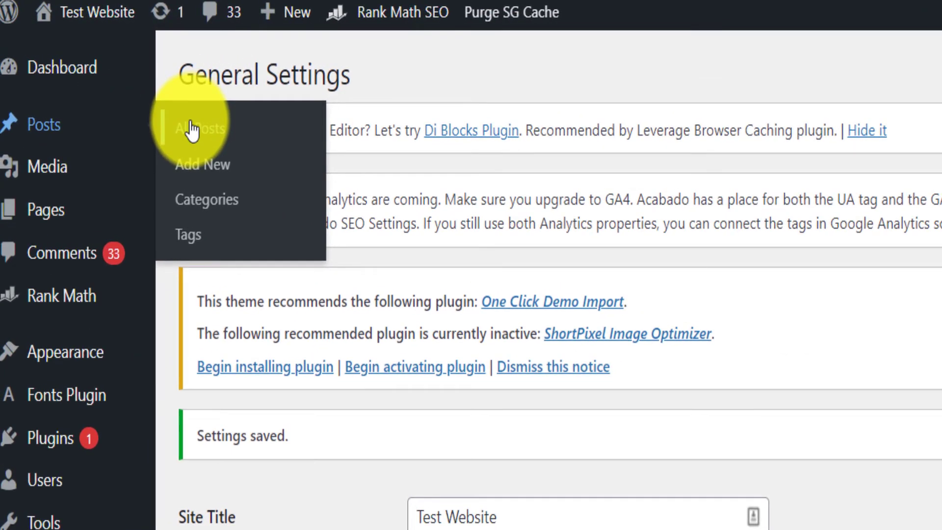
{"action": "left_click", "coordinate": [191, 130]}
{"action": "scroll", "coordinate": [620, 496], "scroll_direction": "down", "scroll_amount": 4}
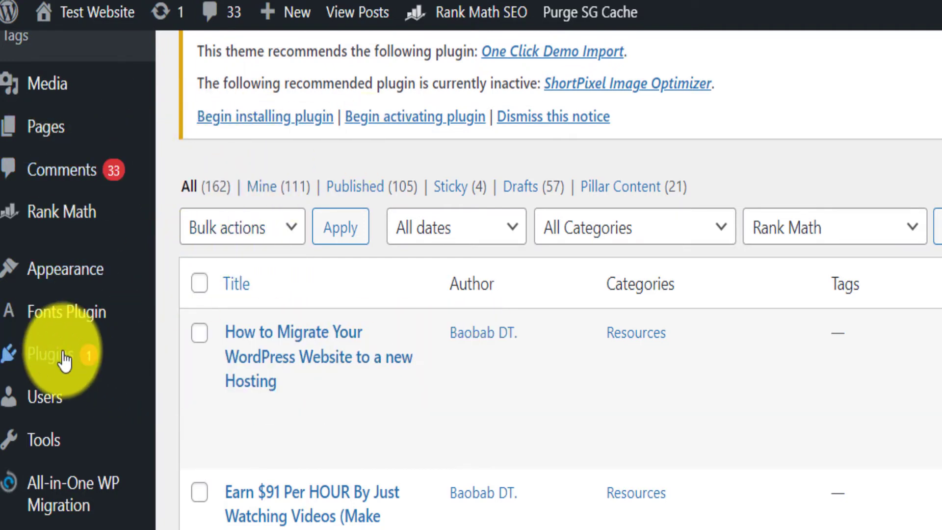
{"action": "mouse_move", "coordinate": [64, 360]}
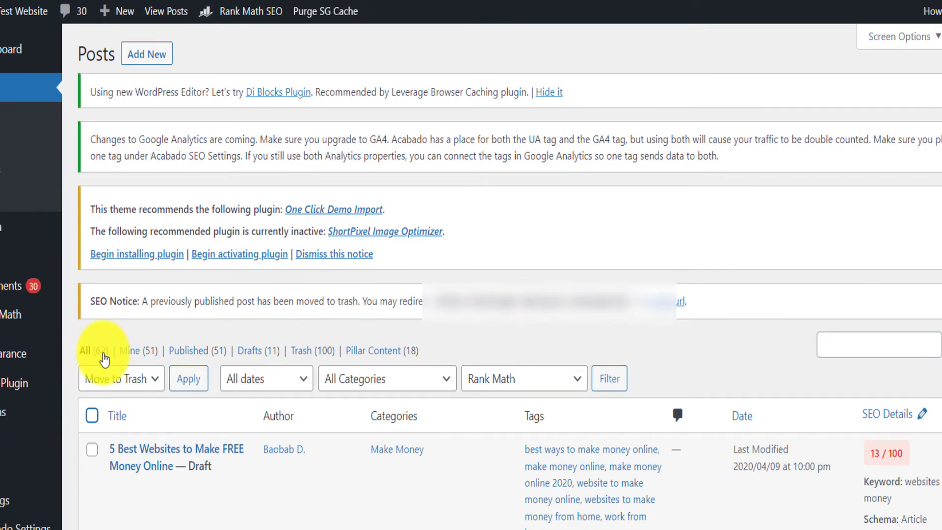
{"action": "scroll", "coordinate": [90, 439], "scroll_direction": "down", "scroll_amount": 3}
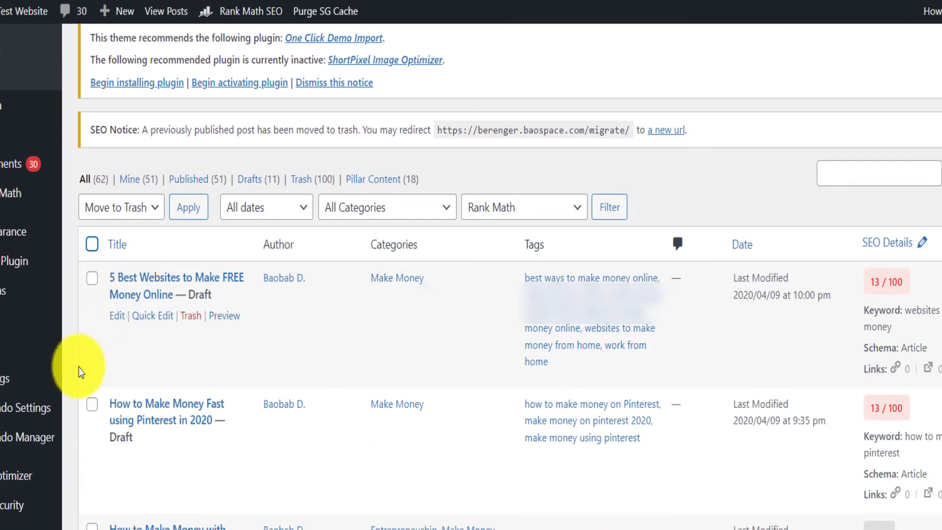
{"action": "scroll", "coordinate": [157, 395], "scroll_direction": "up", "scroll_amount": 3}
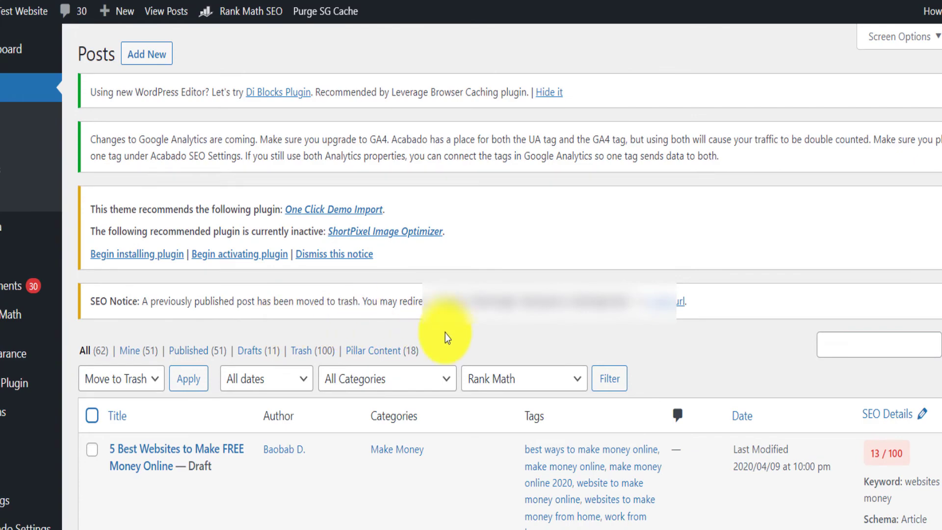
{"action": "scroll", "coordinate": [588, 332], "scroll_direction": "down", "scroll_amount": 3}
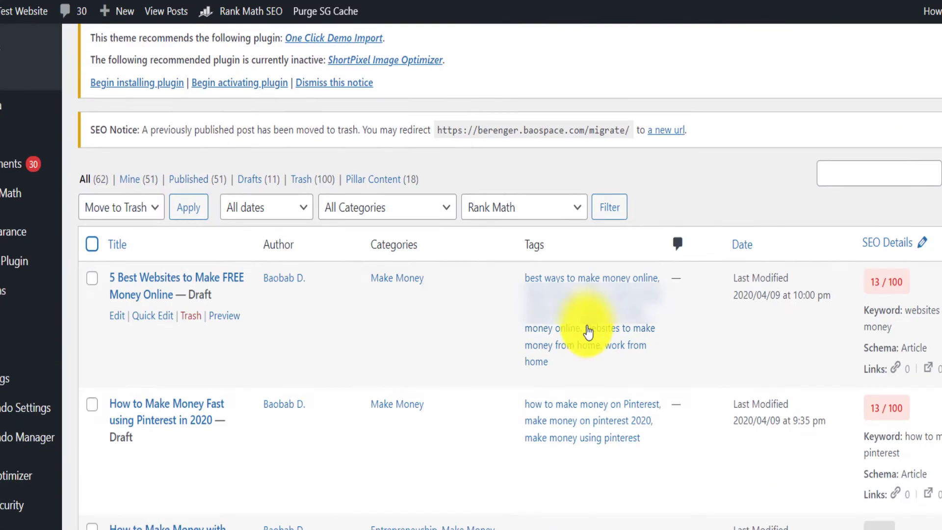
{"action": "scroll", "coordinate": [588, 331], "scroll_direction": "up", "scroll_amount": 3}
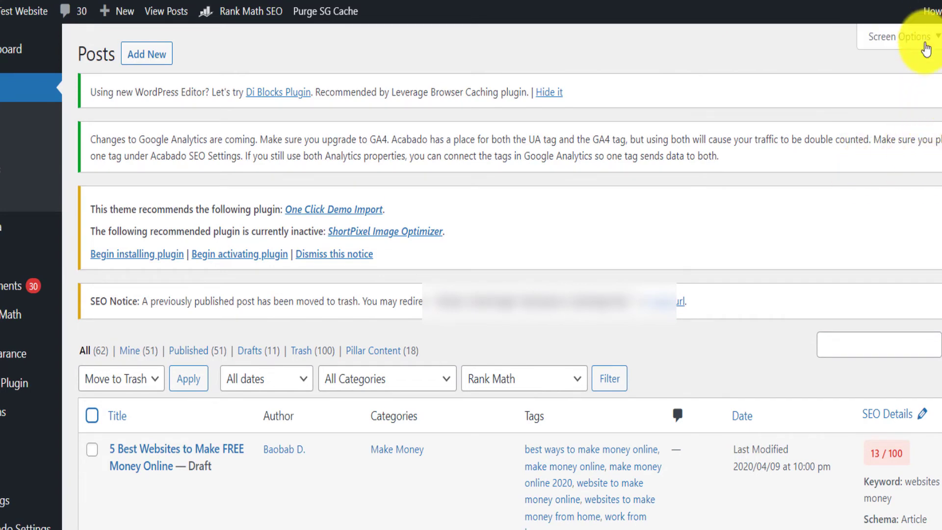
In the posts list's screen options, set the number of items per page to 100 and apply it.
{"action": "left_click", "coordinate": [911, 37]}
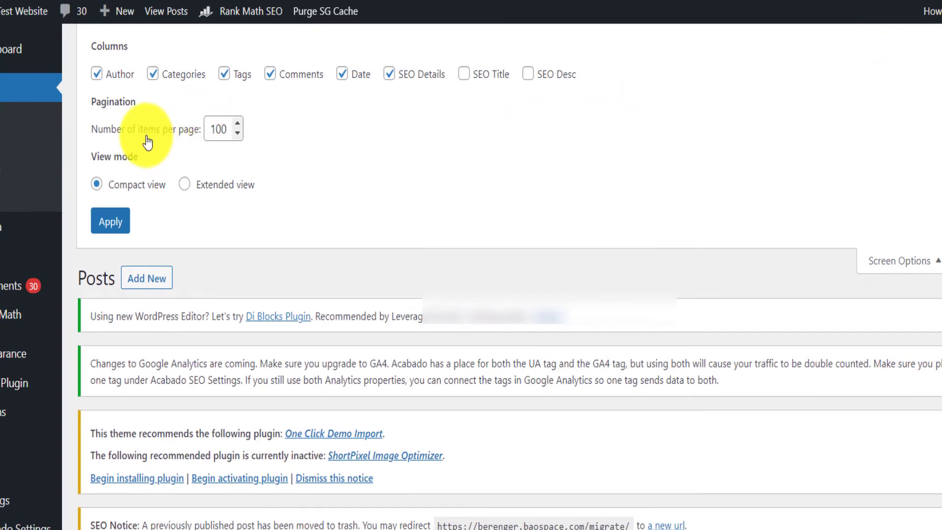
{"action": "left_click_drag", "start_coordinate": [218, 130], "coordinate": [205, 128]}
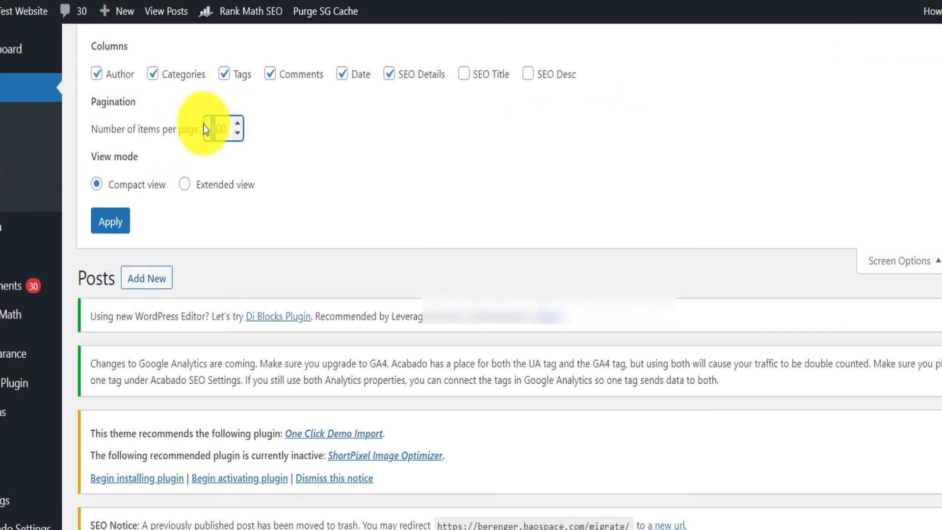
{"action": "left_click", "coordinate": [120, 222]}
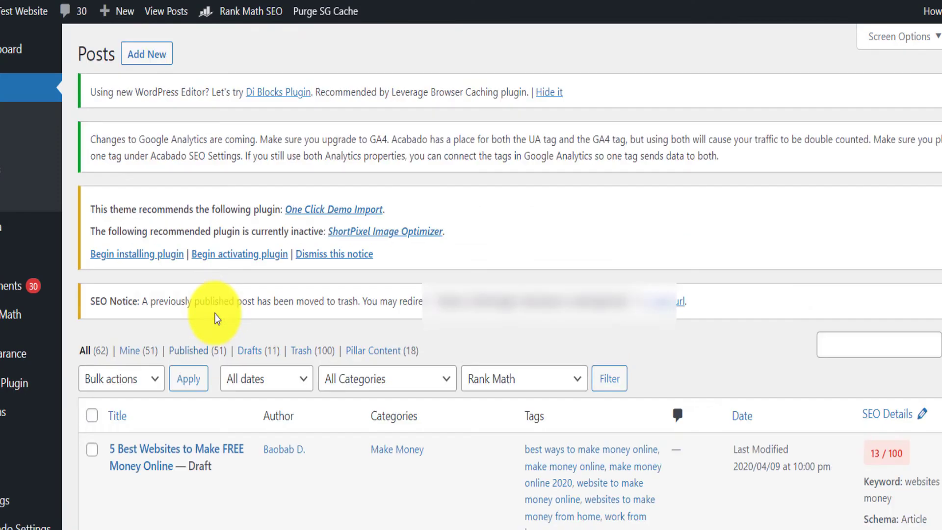
Select all the posts in the posts list and move them to the trash in bulk.
{"action": "scroll", "coordinate": [212, 316], "scroll_direction": "down", "scroll_amount": 5}
{"action": "scroll", "coordinate": [178, 264], "scroll_direction": "up", "scroll_amount": 5}
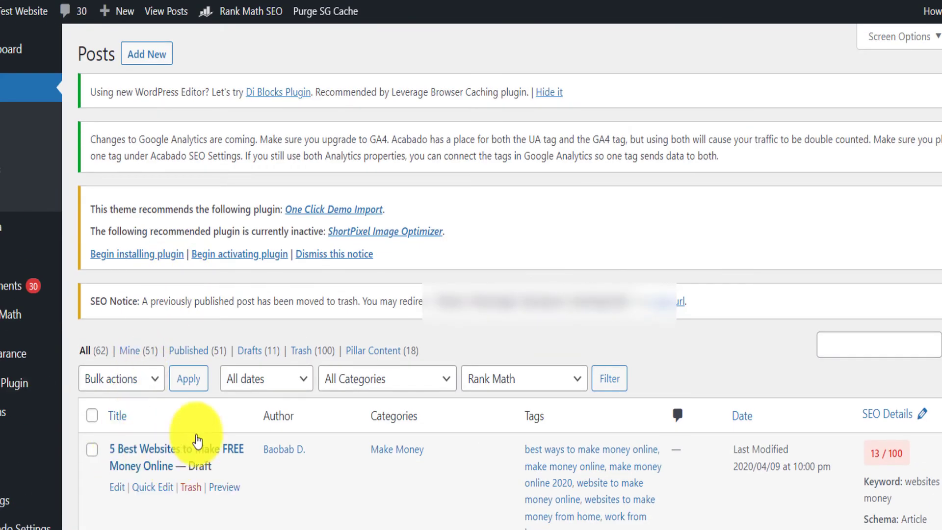
{"action": "scroll", "coordinate": [105, 452], "scroll_direction": "down", "scroll_amount": 3}
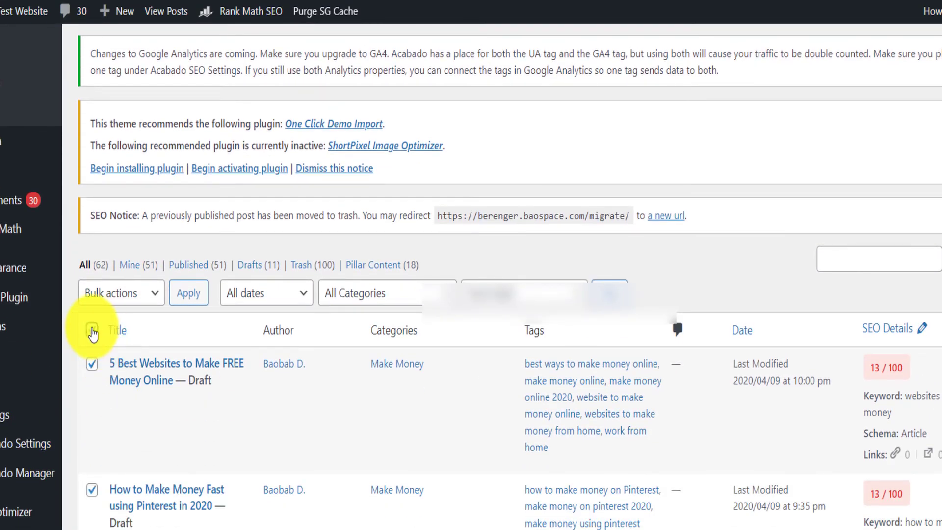
{"action": "left_click", "coordinate": [120, 294]}
{"action": "left_click", "coordinate": [113, 347]}
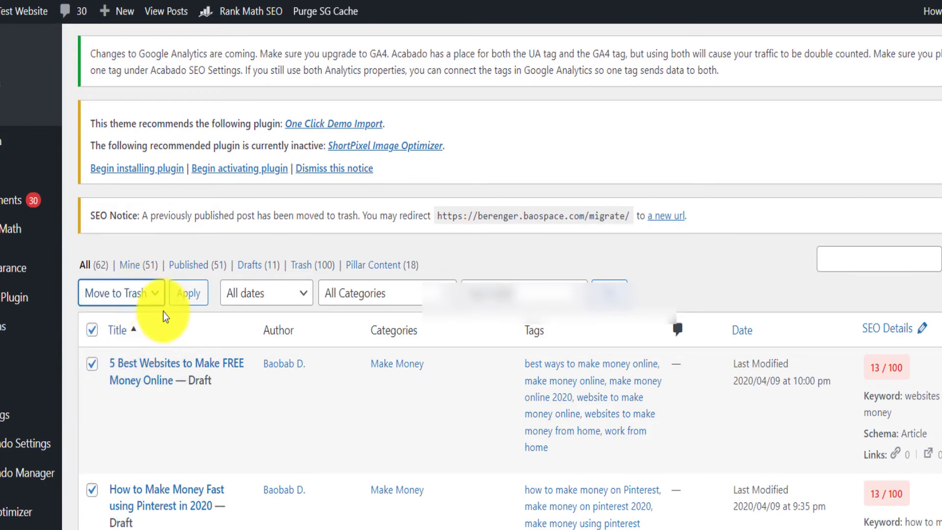
{"action": "left_click", "coordinate": [177, 300]}
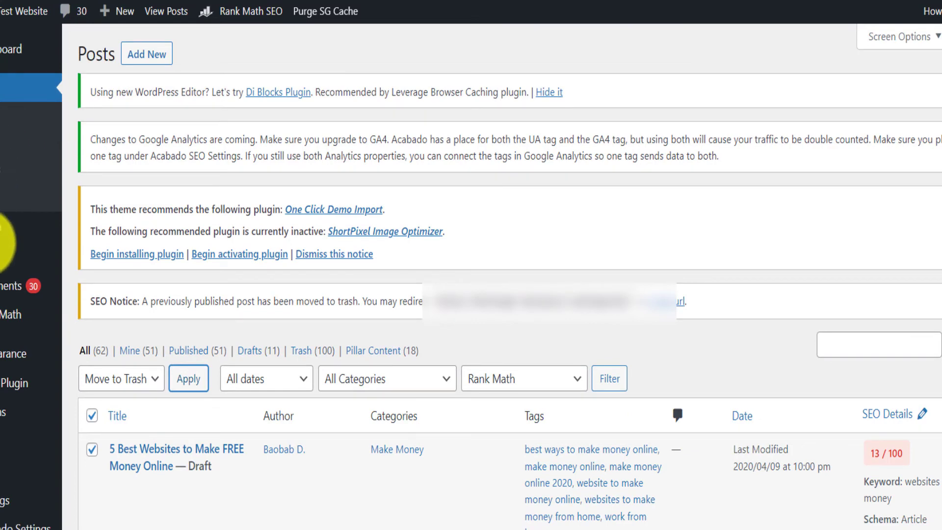
Open the list of all pages in a separate tab, show 100 items per page and move all the pages to the trash.
{"action": "mouse_move", "coordinate": [29, 258]}
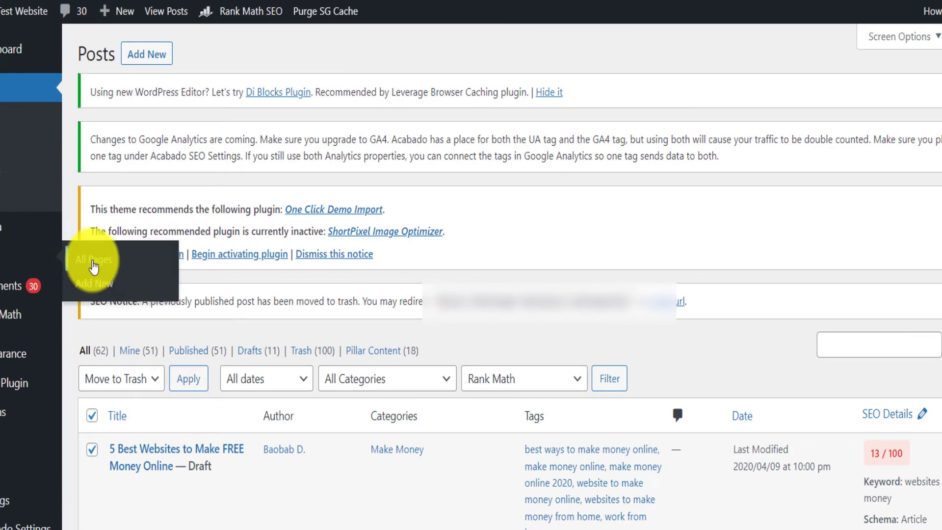
{"action": "right_click", "coordinate": [77, 266]}
{"action": "left_click", "coordinate": [152, 273]}
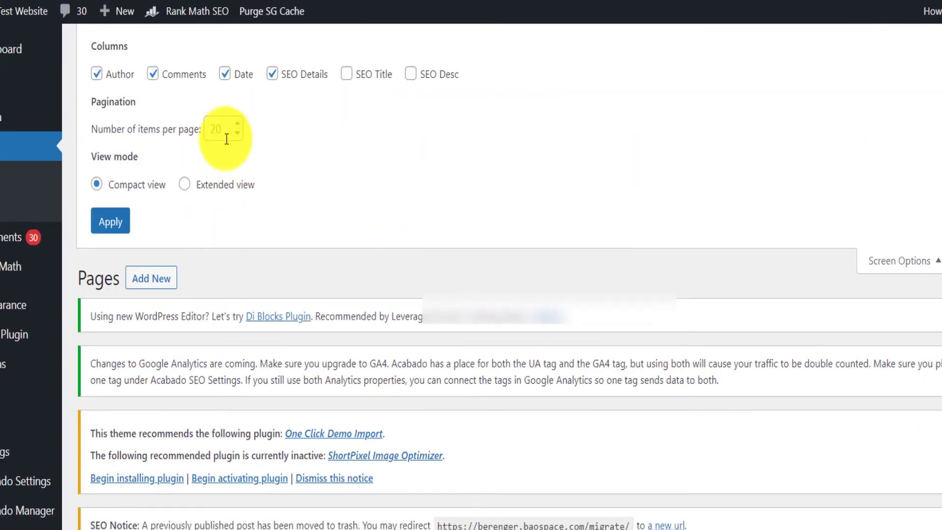
{"action": "left_click_drag", "start_coordinate": [216, 127], "coordinate": [203, 127]}
{"action": "type", "text": "10"}
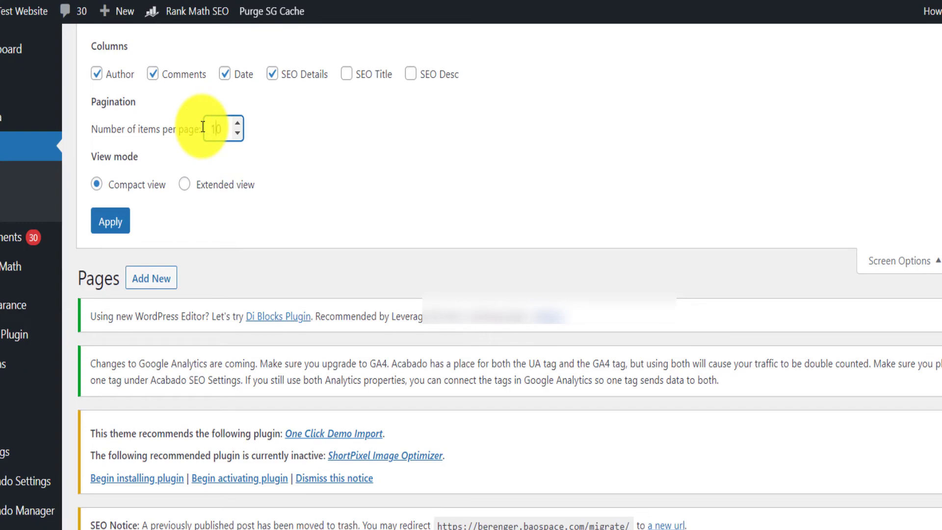
{"action": "type", "text": "0"}
{"action": "left_click", "coordinate": [113, 224]}
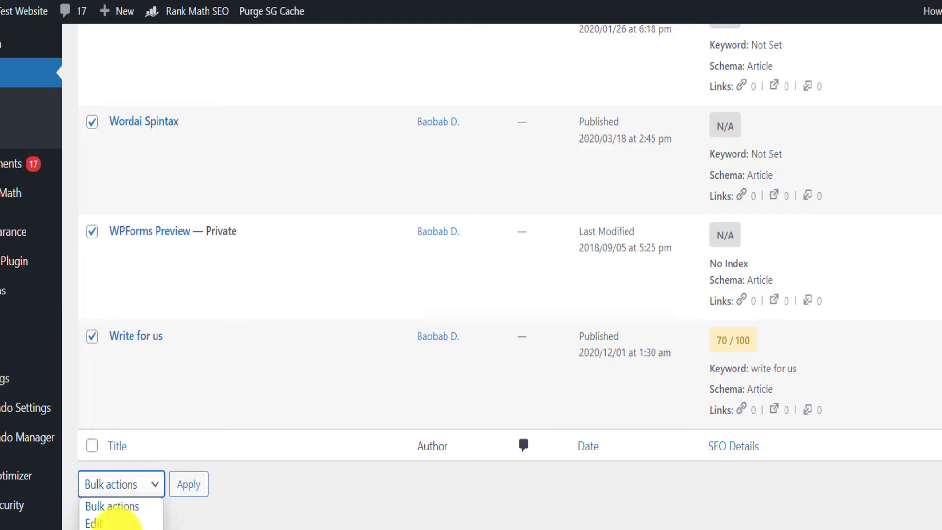
{"action": "left_click", "coordinate": [135, 526]}
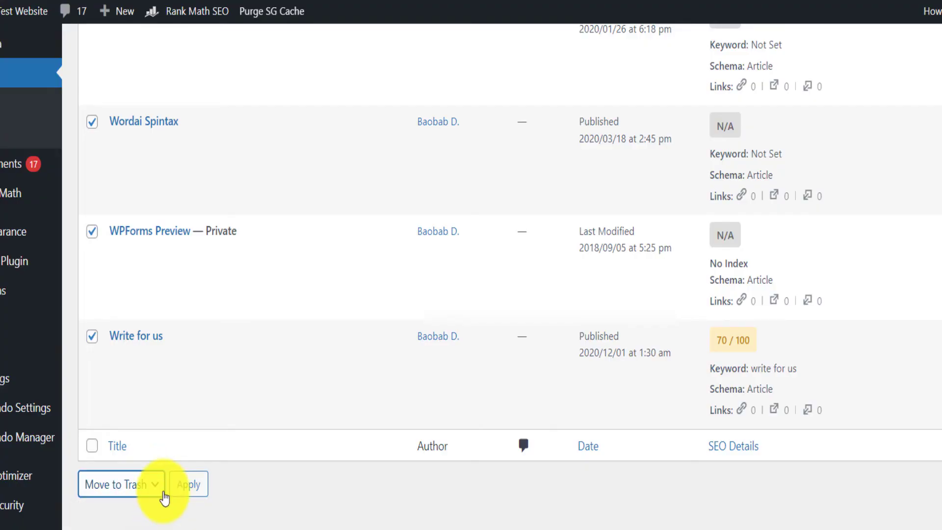
{"action": "left_click", "coordinate": [191, 485]}
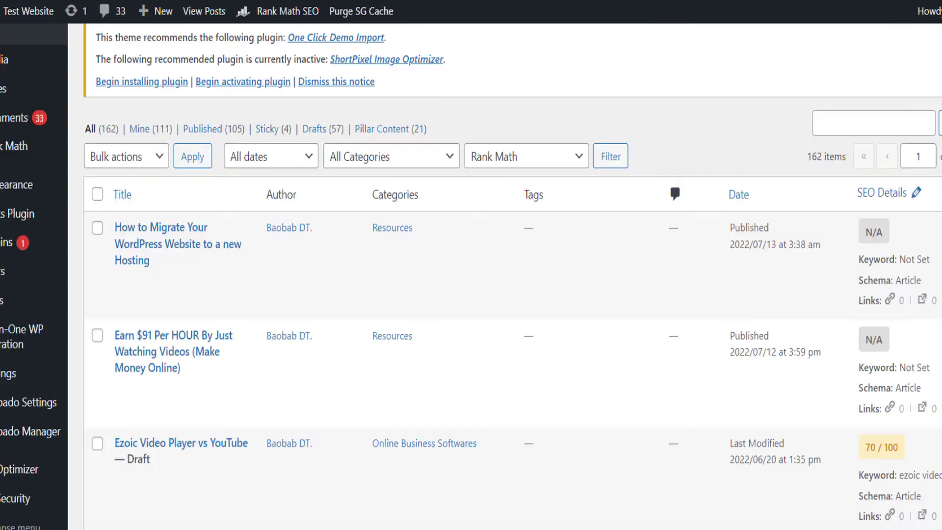
In the installed plugins, deactivate All-in-One WP Migration (100GB version) and delete it together with its data.
{"action": "scroll", "coordinate": [8, 462], "scroll_direction": "down", "scroll_amount": 4}
{"action": "mouse_move", "coordinate": [2, 243]}
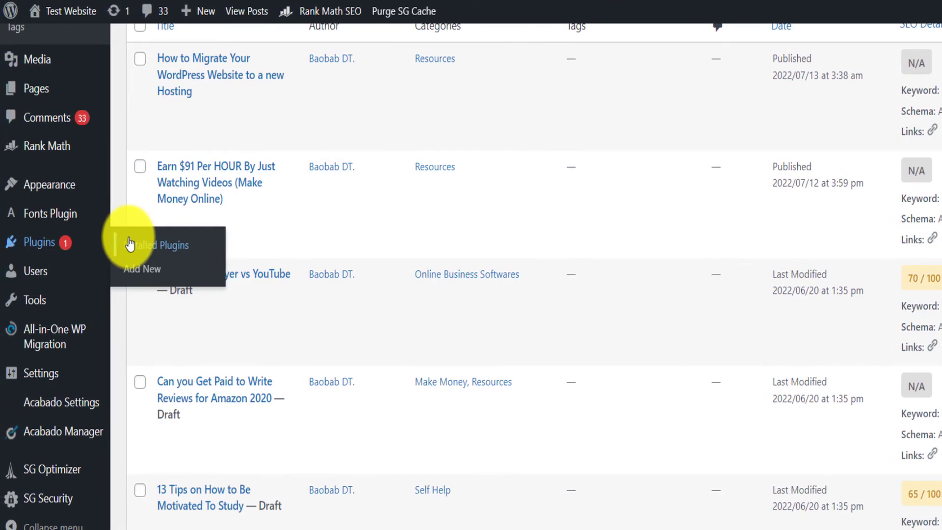
{"action": "left_click", "coordinate": [130, 244]}
{"action": "scroll", "coordinate": [417, 382], "scroll_direction": "down", "scroll_amount": 6}
{"action": "scroll", "coordinate": [421, 358], "scroll_direction": "up", "scroll_amount": 4}
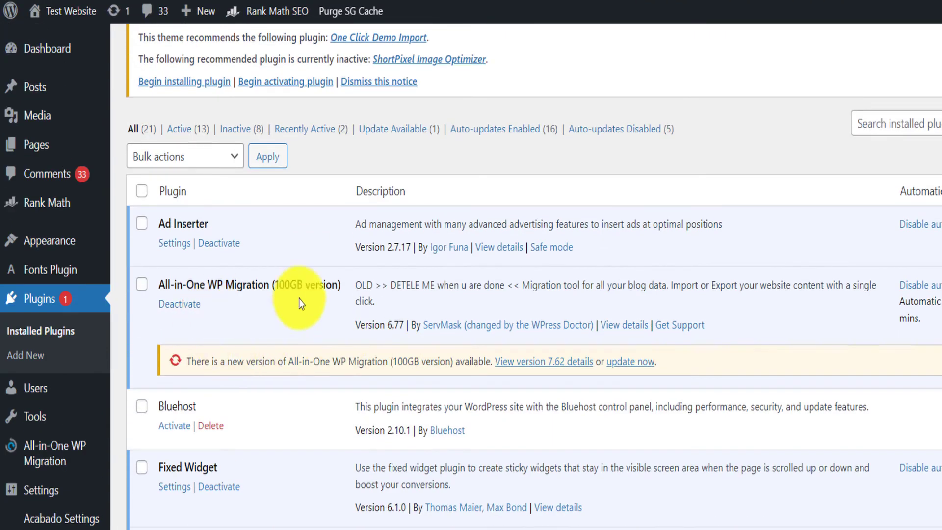
{"action": "left_click", "coordinate": [198, 305]}
{"action": "scroll", "coordinate": [222, 337], "scroll_direction": "down", "scroll_amount": 5}
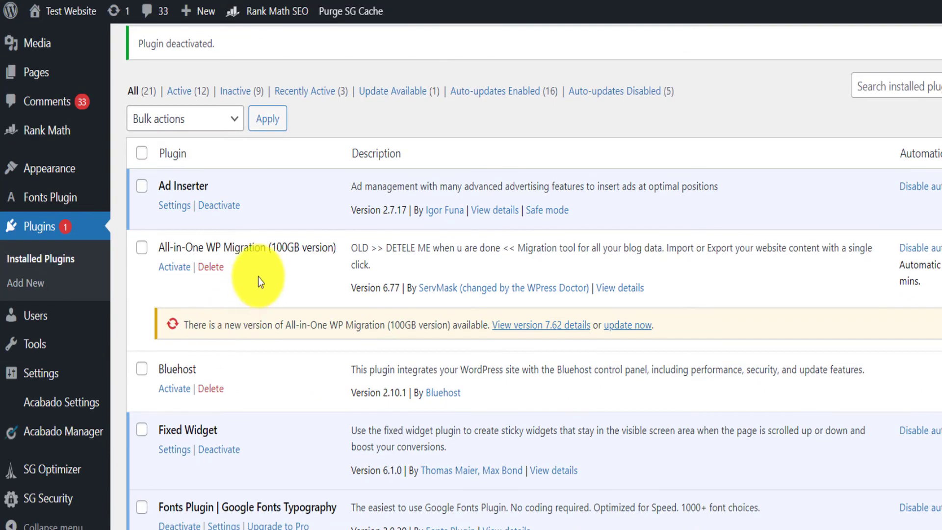
{"action": "left_click", "coordinate": [220, 270]}
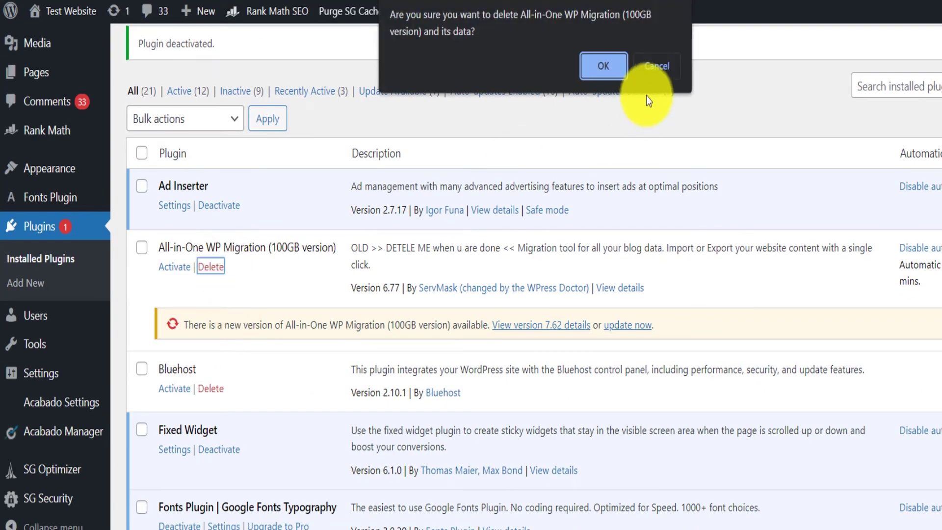
{"action": "left_click", "coordinate": [617, 71]}
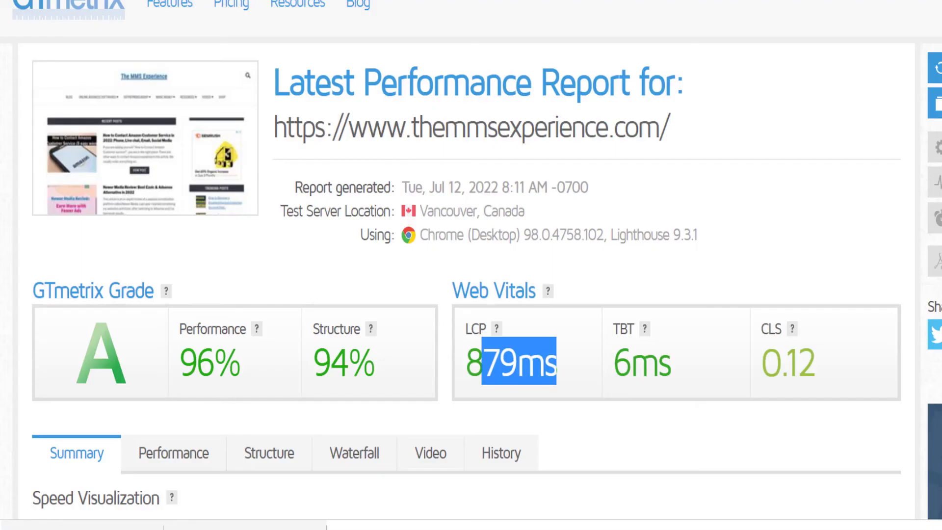
Check the LCP in the GTmetrix report, and switch to SiteGround's site to review its web hosting offer and starting price.
{"action": "left_click_drag", "start_coordinate": [562, 360], "coordinate": [469, 364]}
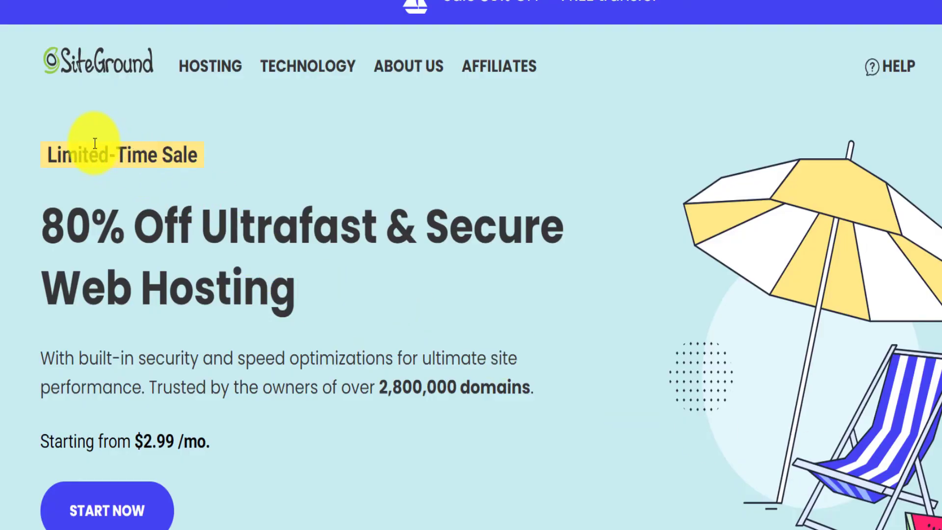
{"action": "left_click_drag", "start_coordinate": [42, 206], "coordinate": [540, 281]}
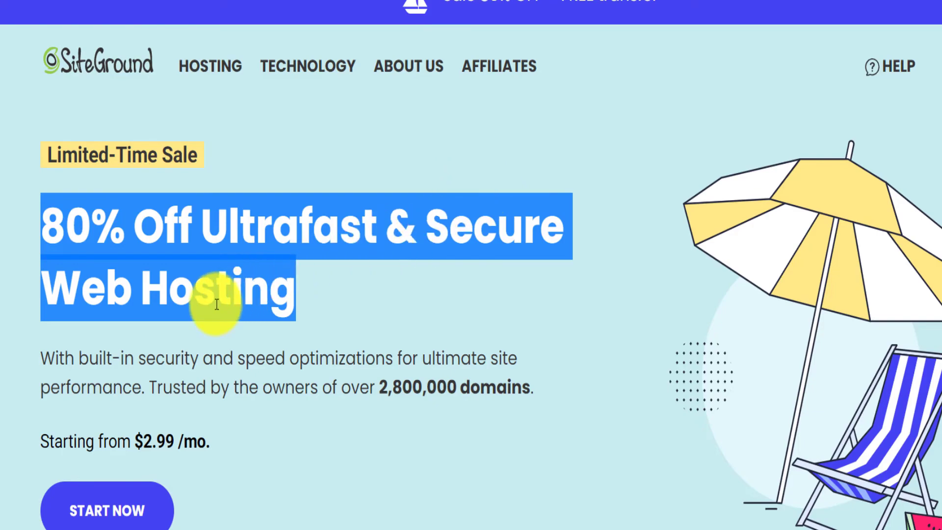
{"action": "scroll", "coordinate": [269, 299], "scroll_direction": "down", "scroll_amount": 3}
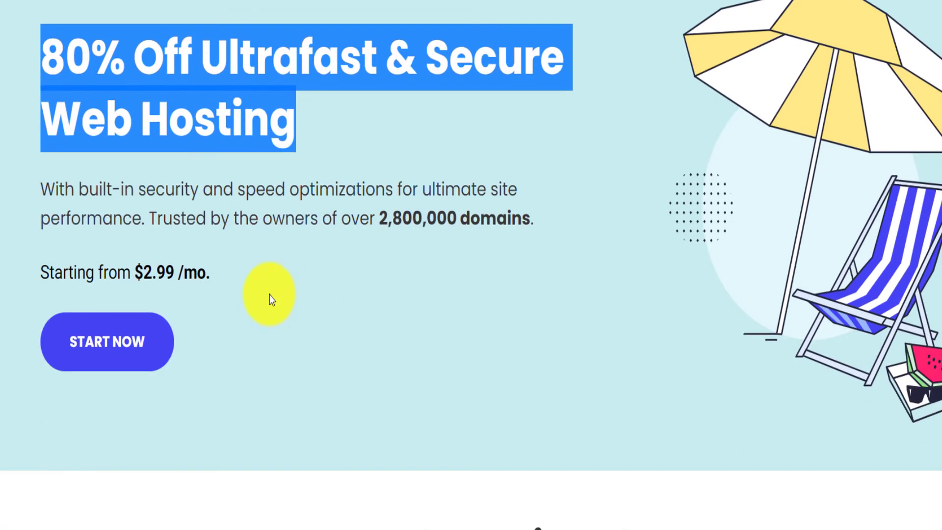
{"action": "scroll", "coordinate": [269, 299], "scroll_direction": "down", "scroll_amount": 5}
{"action": "left_click_drag", "start_coordinate": [210, 20], "coordinate": [138, 13]}
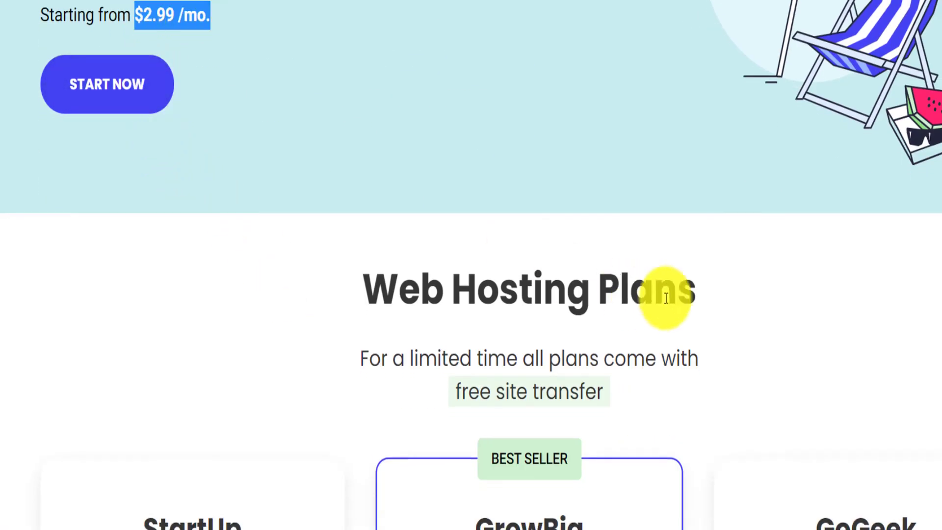
Compare the price, number of websites, web space and monthly visits of SiteGround's StartUp and GrowBig plans.
{"action": "scroll", "coordinate": [658, 305], "scroll_direction": "down", "scroll_amount": 5}
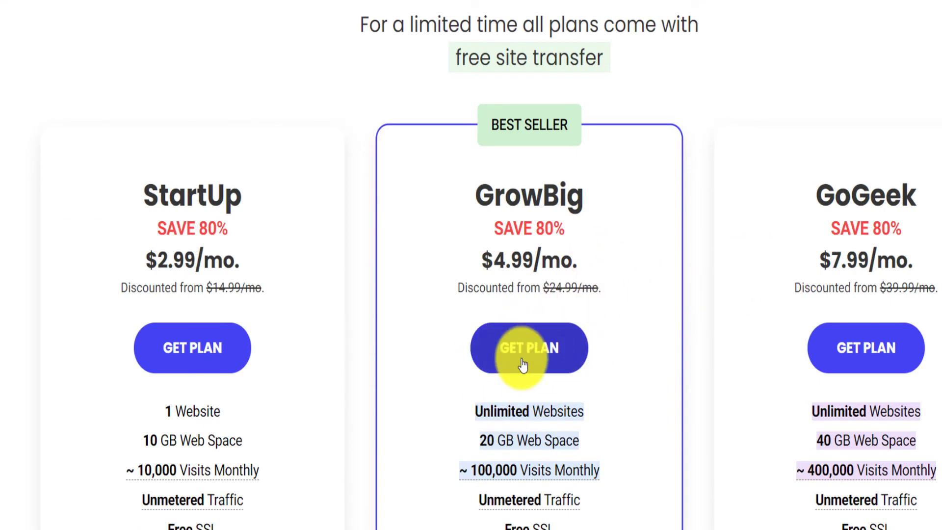
{"action": "scroll", "coordinate": [543, 374], "scroll_direction": "down", "scroll_amount": 3}
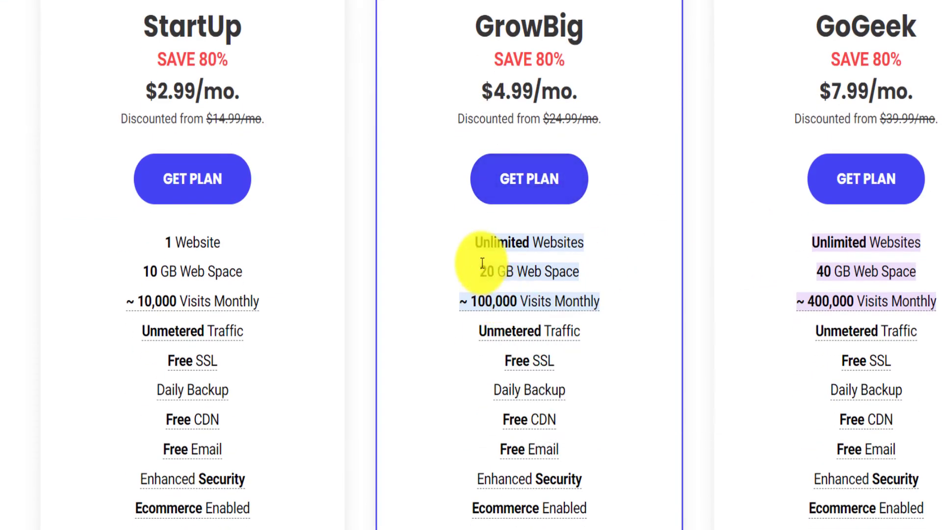
{"action": "left_click_drag", "start_coordinate": [472, 245], "coordinate": [589, 242]}
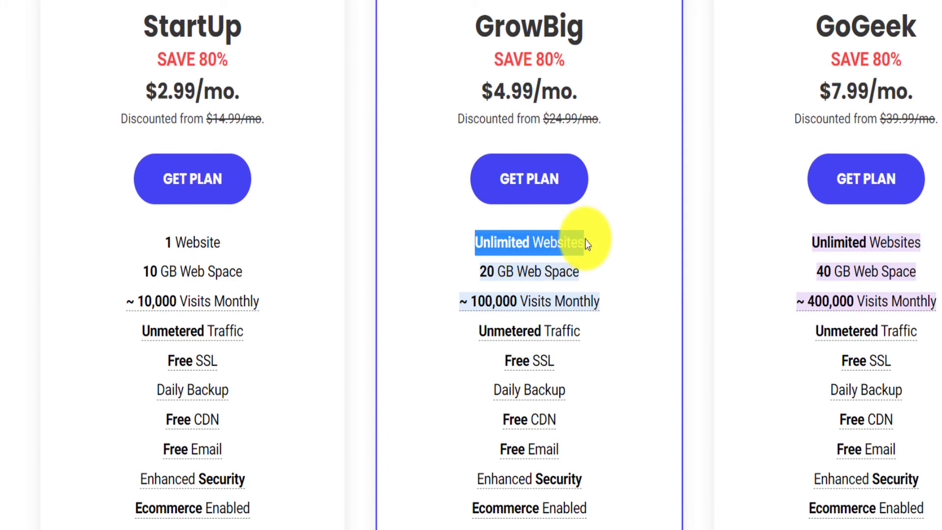
{"action": "left_click_drag", "start_coordinate": [480, 271], "coordinate": [457, 310]}
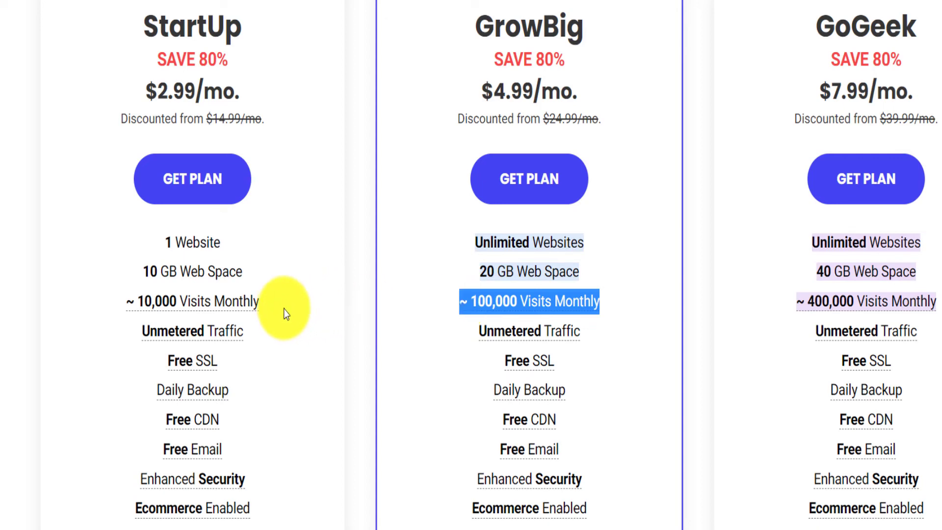
{"action": "left_click_drag", "start_coordinate": [221, 92], "coordinate": [171, 93]}
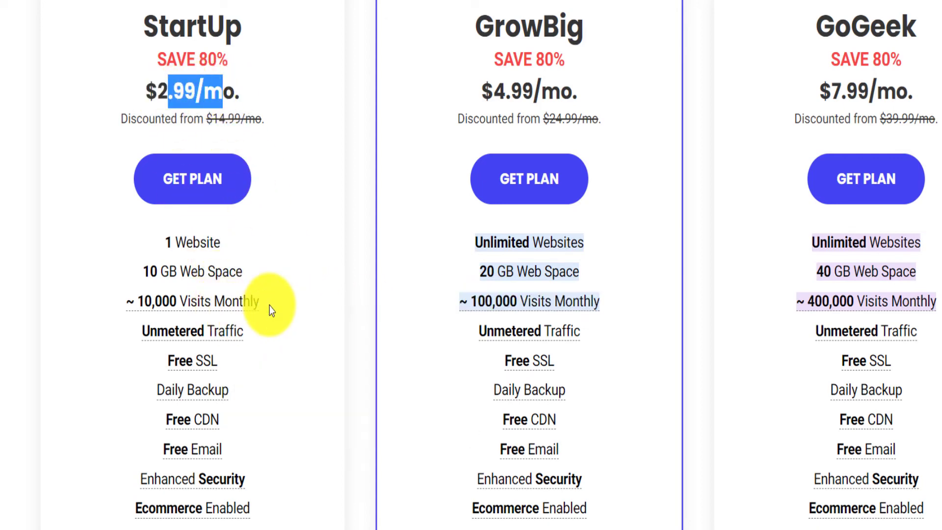
{"action": "left_click_drag", "start_coordinate": [265, 303], "coordinate": [120, 300]}
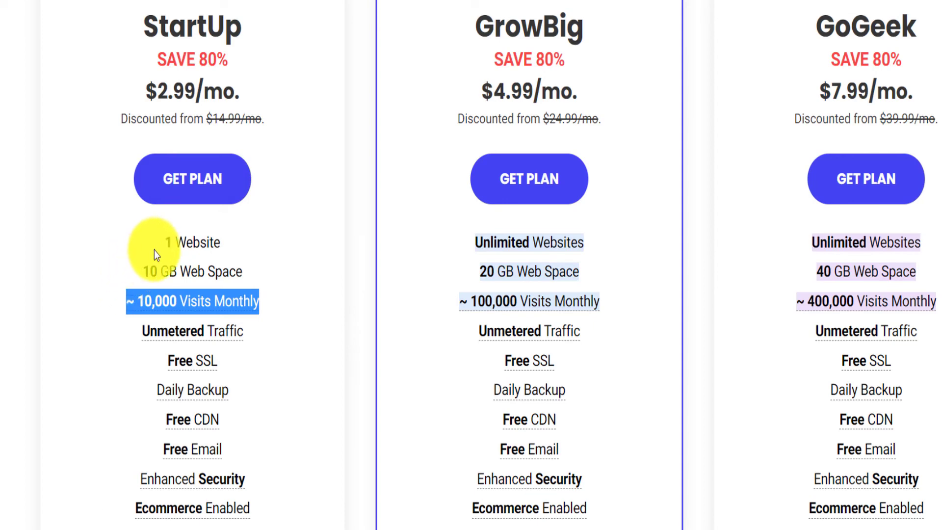
{"action": "left_click_drag", "start_coordinate": [155, 243], "coordinate": [222, 237]}
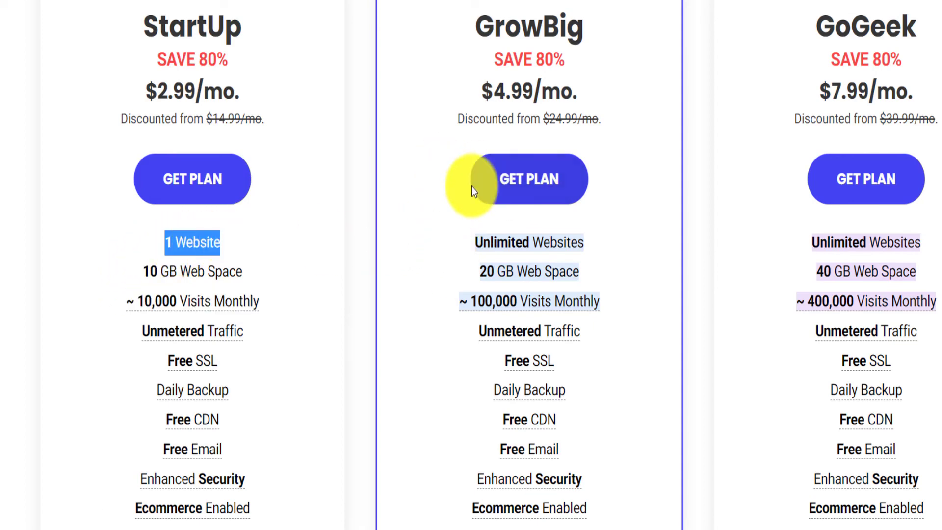
Read through the GrowBig plan's remaining features, from traffic, SSL and daily backup down to the collaborator option.
{"action": "mouse_move", "coordinate": [522, 345]}
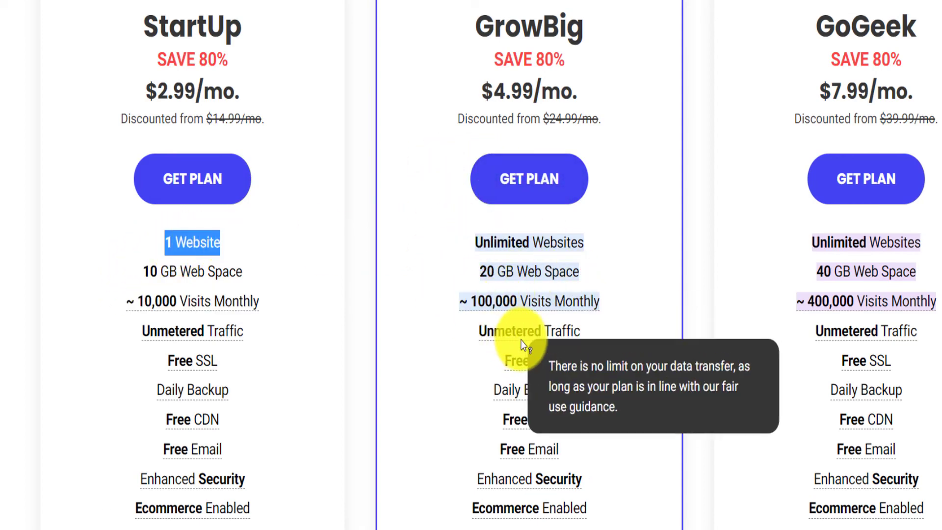
{"action": "scroll", "coordinate": [569, 326], "scroll_direction": "down", "scroll_amount": 3}
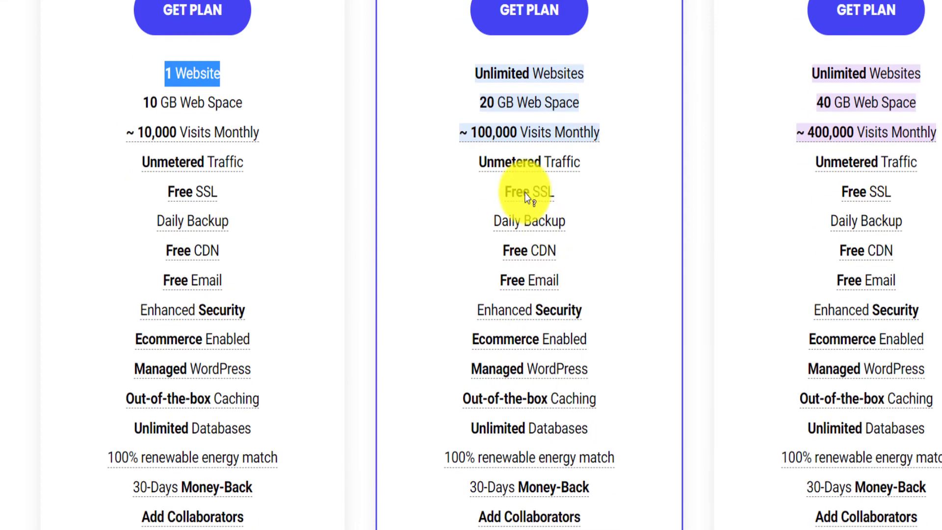
{"action": "left_click_drag", "start_coordinate": [503, 192], "coordinate": [559, 200]}
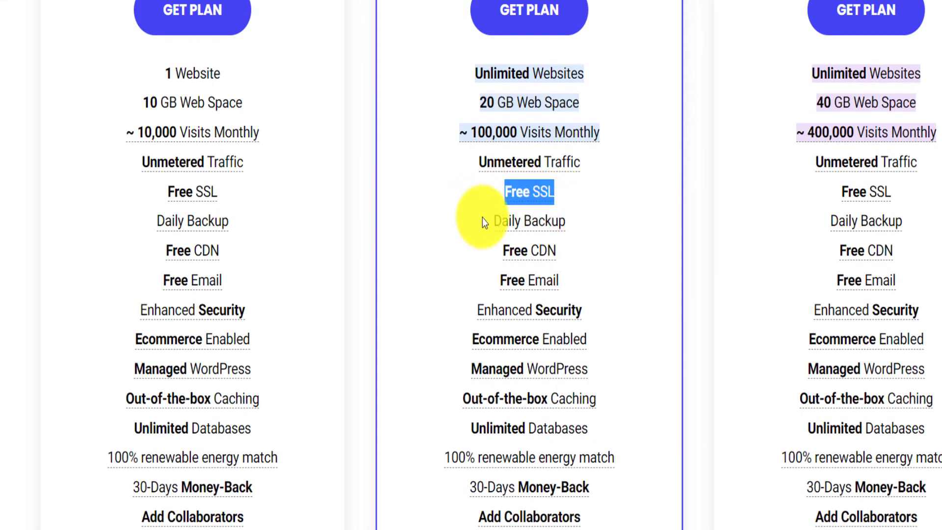
{"action": "left_click_drag", "start_coordinate": [493, 221], "coordinate": [566, 225]}
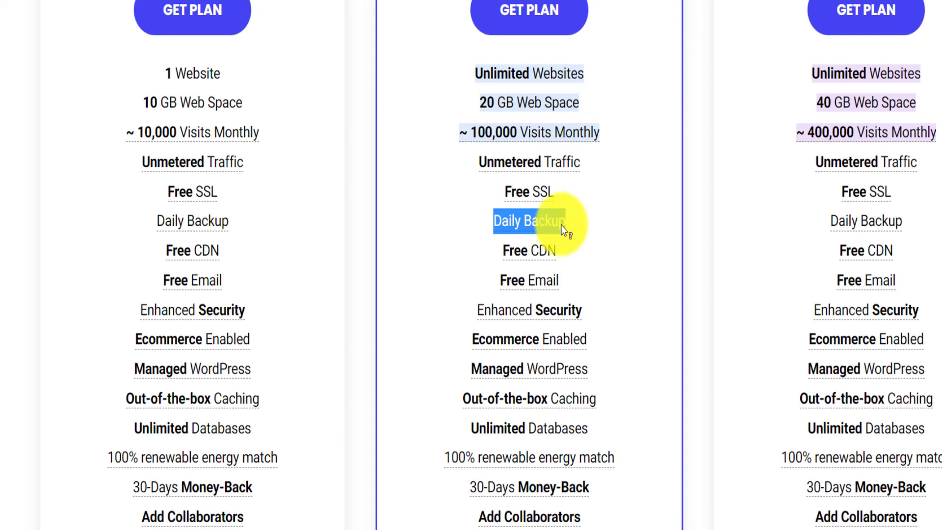
{"action": "scroll", "coordinate": [563, 221], "scroll_direction": "down", "scroll_amount": 5}
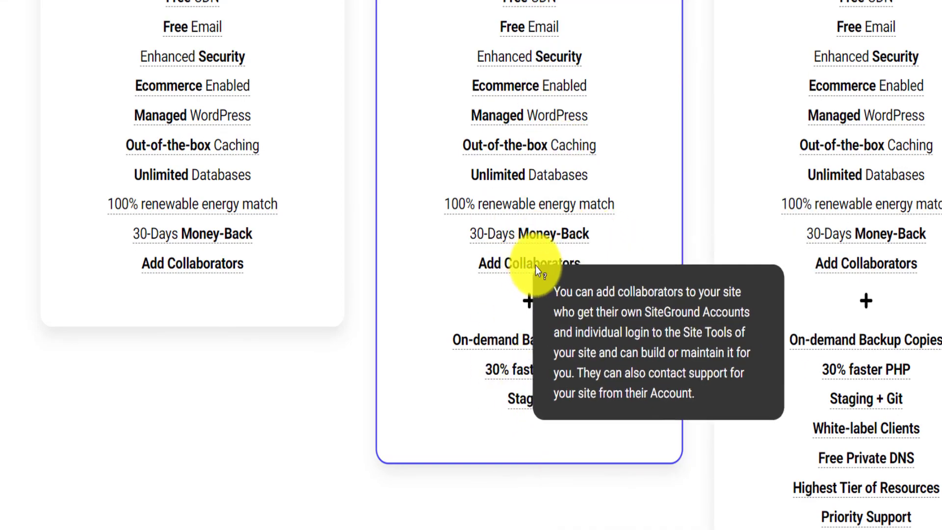
{"action": "scroll", "coordinate": [603, 275], "scroll_direction": "up", "scroll_amount": 10}
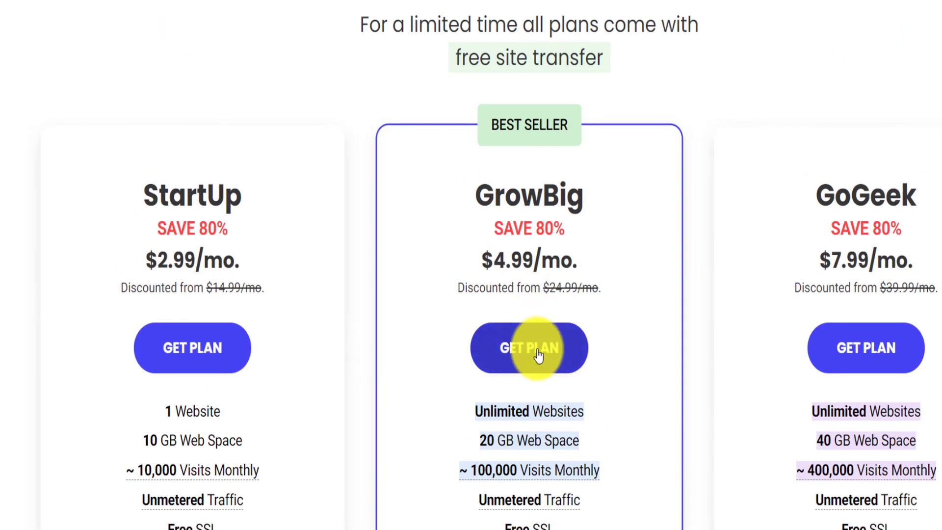
{"action": "scroll", "coordinate": [536, 346], "scroll_direction": "up", "scroll_amount": 6}
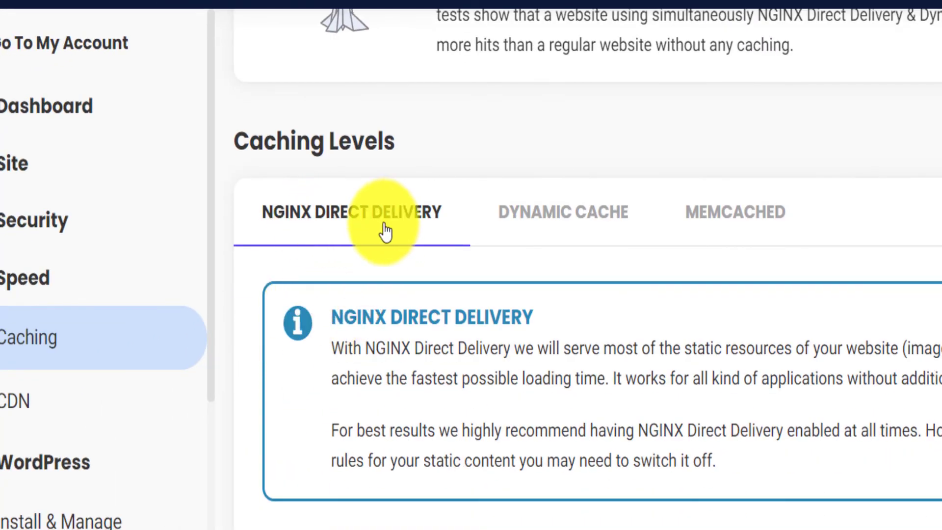
In SiteGround's site management area, view the Dynamic Cache level and open the Content Delivery Network page.
{"action": "left_click", "coordinate": [563, 221]}
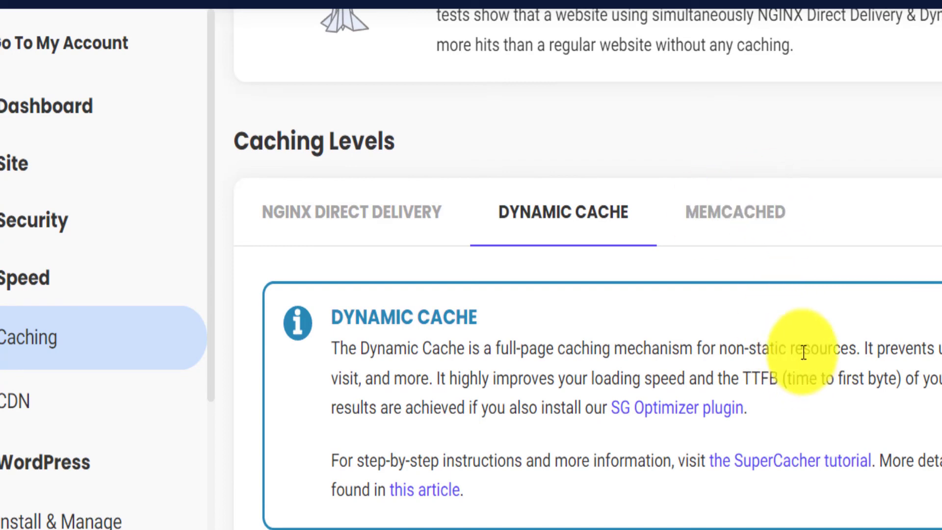
{"action": "left_click", "coordinate": [48, 409]}
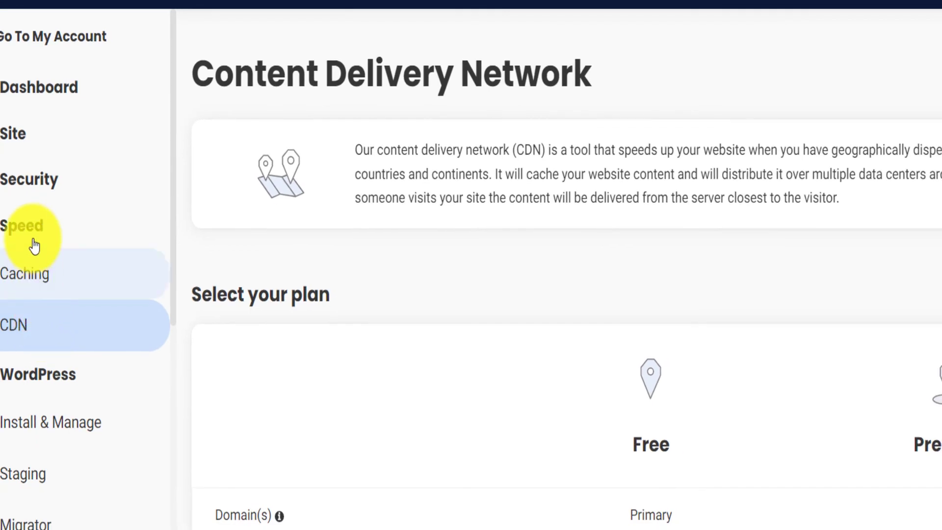
Open the site's backups and view the restore options for the 07/12/2022 system backup without restoring anything.
{"action": "left_click", "coordinate": [46, 181]}
{"action": "left_click", "coordinate": [27, 226]}
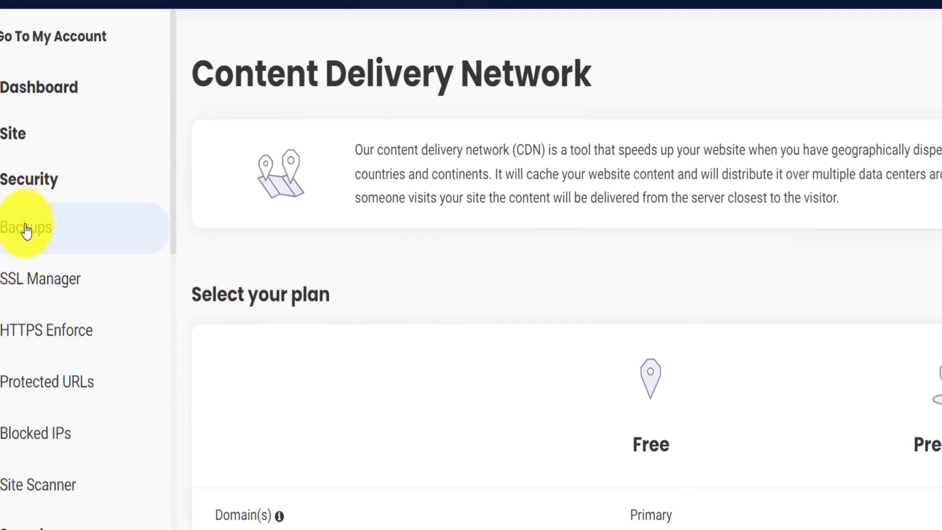
{"action": "scroll", "coordinate": [432, 312], "scroll_direction": "down", "scroll_amount": 10}
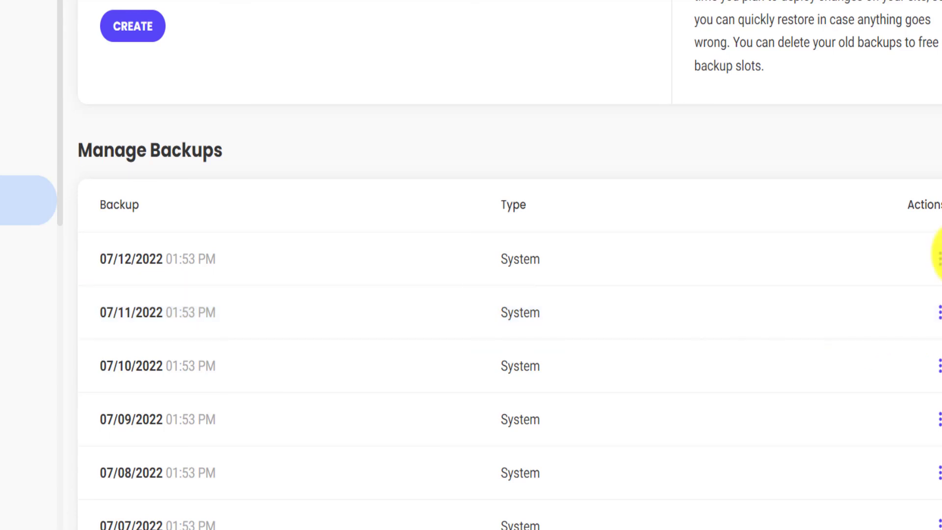
{"action": "left_click", "coordinate": [939, 258]}
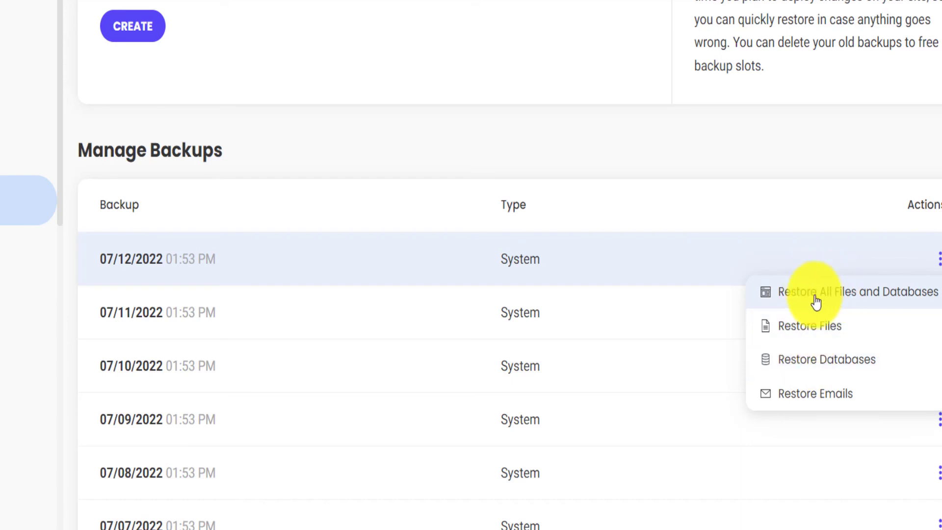
{"action": "left_click", "coordinate": [466, 130]}
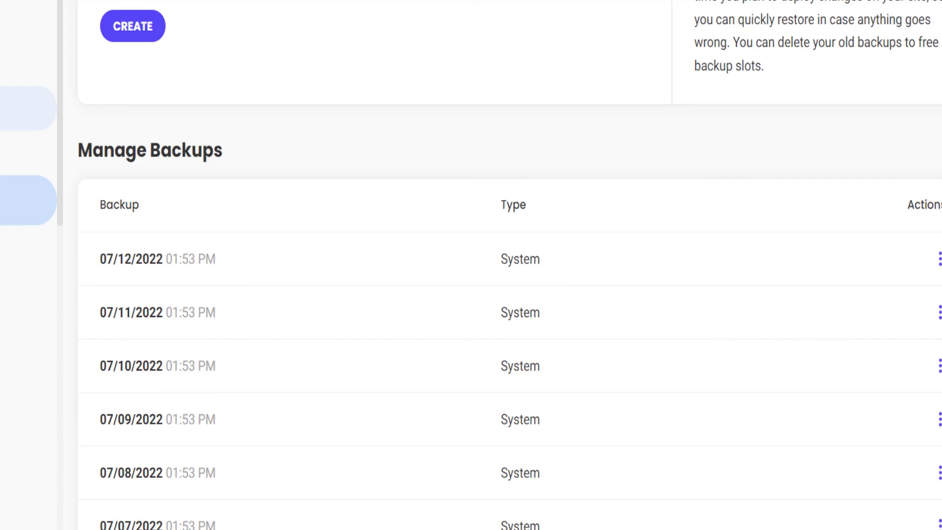
Look through SiteGround's WordPress management tools, including staging and autoupdate, and open the WordPress Migrator page.
{"action": "scroll", "coordinate": [29, 215], "scroll_direction": "down", "scroll_amount": 5}
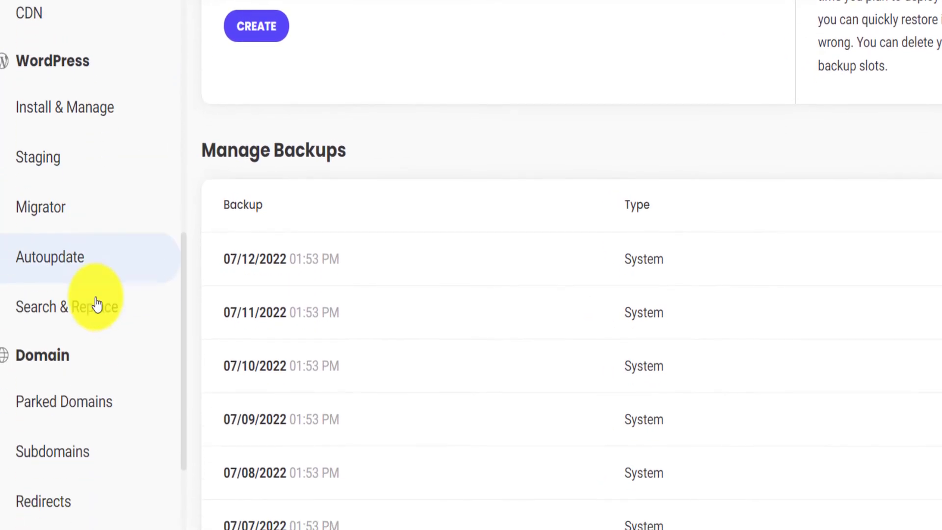
{"action": "scroll", "coordinate": [96, 304], "scroll_direction": "down", "scroll_amount": 1}
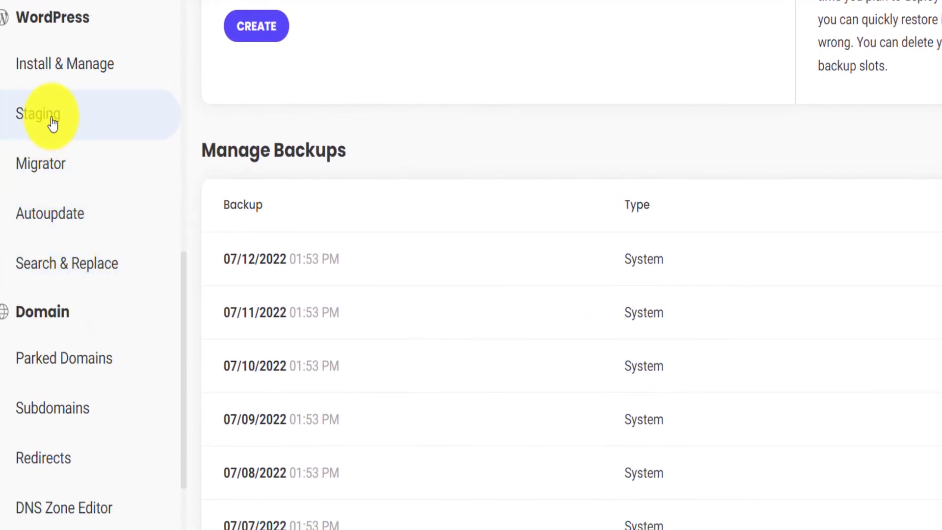
{"action": "left_click", "coordinate": [46, 158]}
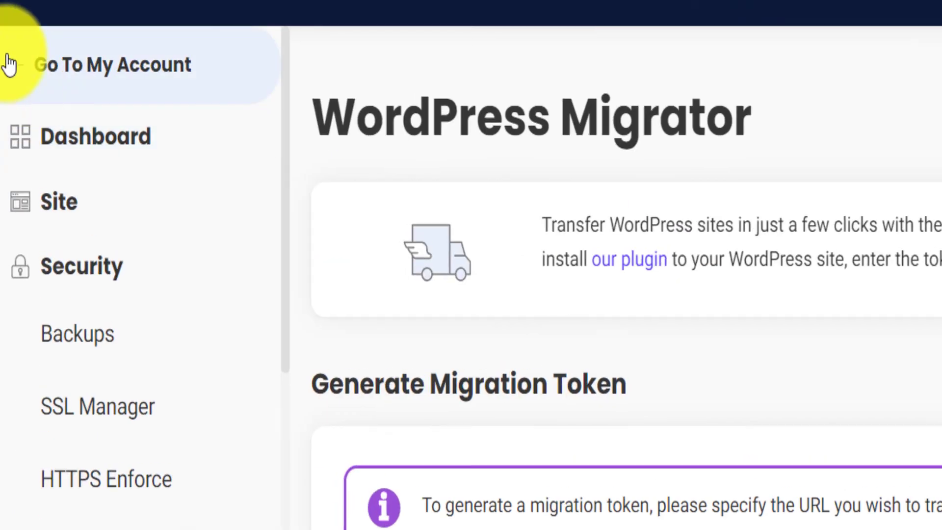
Switch to the WordPress dashboard's installed plugins and look through the list from Ad Inserter down to Instant Indexing.
{"action": "left_click", "coordinate": [10, 63]}
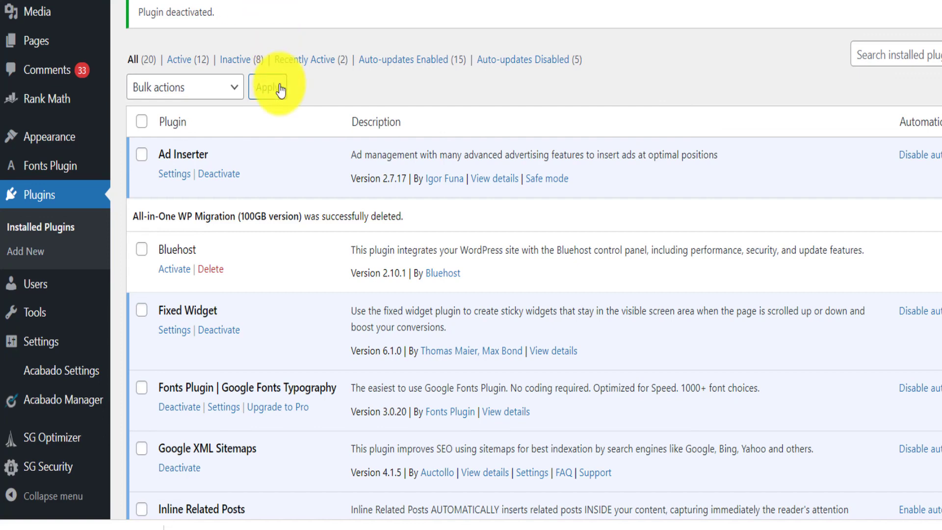
{"action": "scroll", "coordinate": [439, 321], "scroll_direction": "down", "scroll_amount": 2}
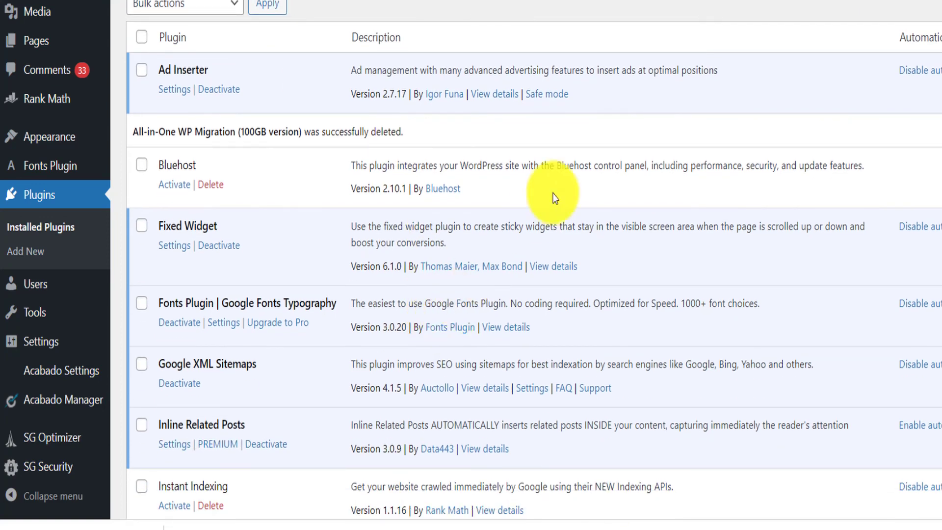